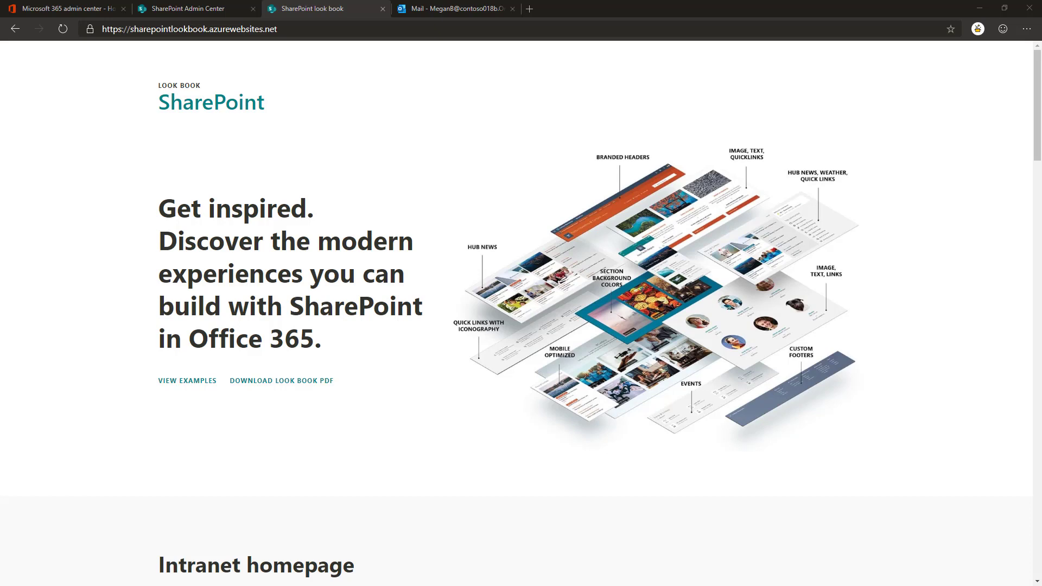
Load provisioning.sharepointpnp.com, the SharePoint Online Provisioning Service, in a new browser tab
scroll(168, 416, down, 5)
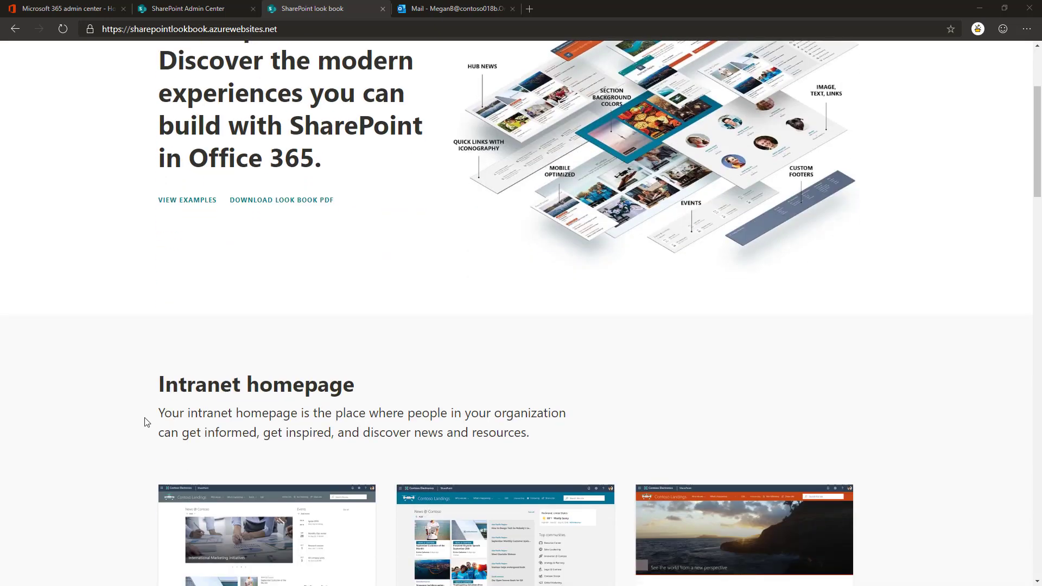
scroll(140, 426, down, 2)
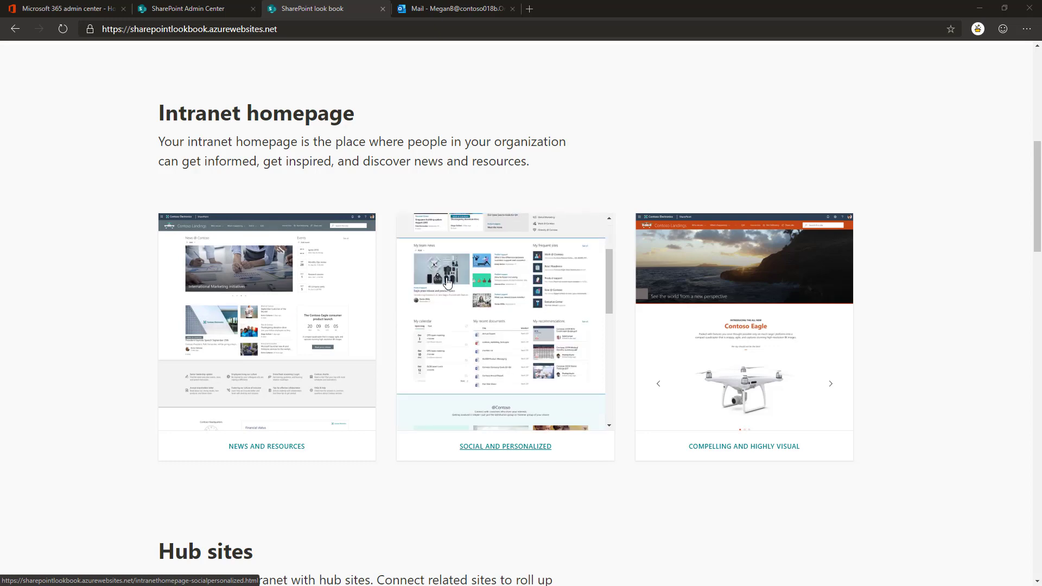
scroll(331, 343, down, 2)
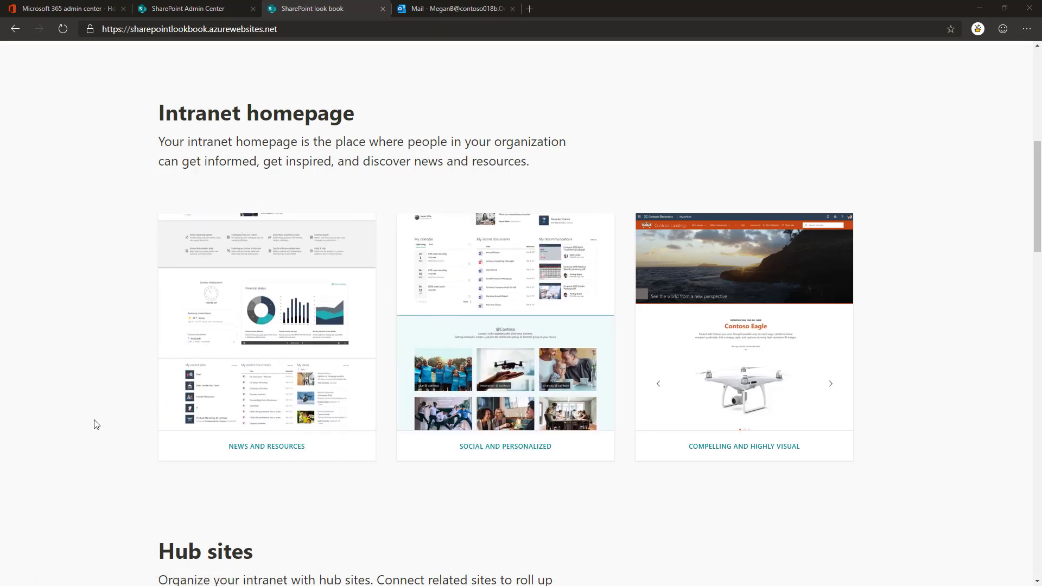
scroll(95, 424, down, 3)
scroll(95, 424, down, 3)
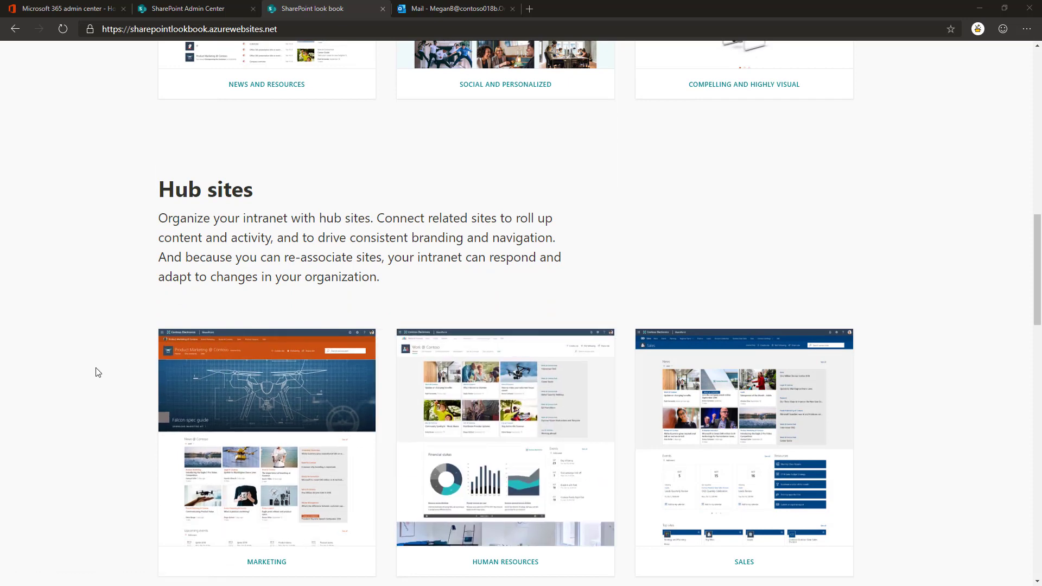
scroll(96, 371, down, 5)
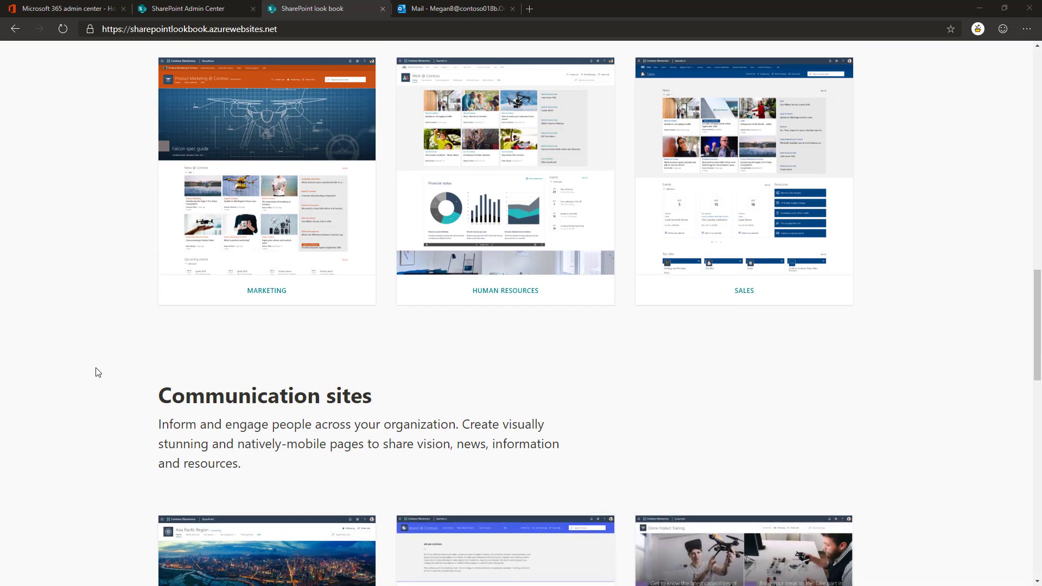
scroll(96, 372, up, 15)
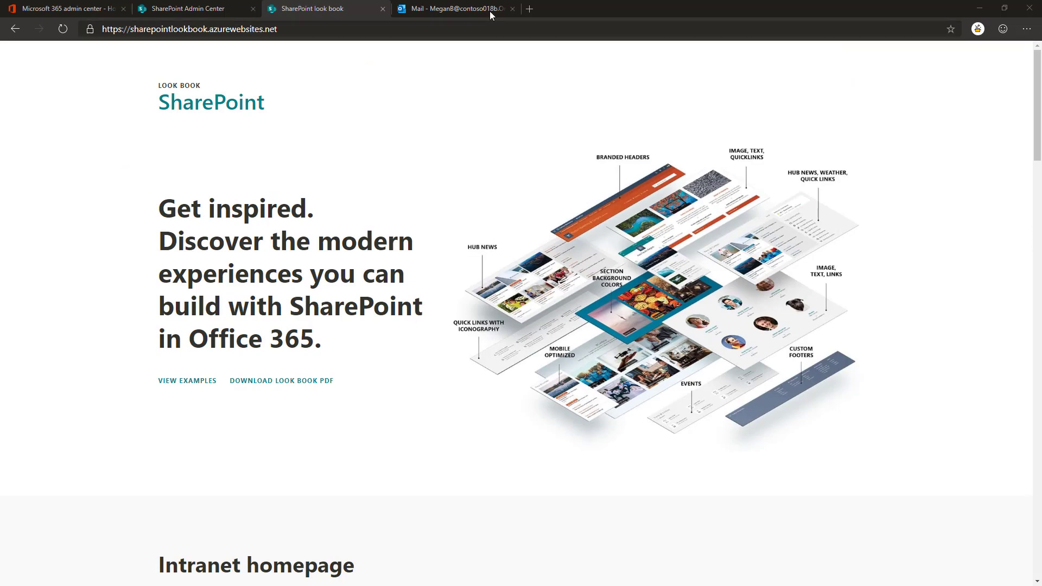
click(528, 11)
text(provisioning.sharepointpnp.com)
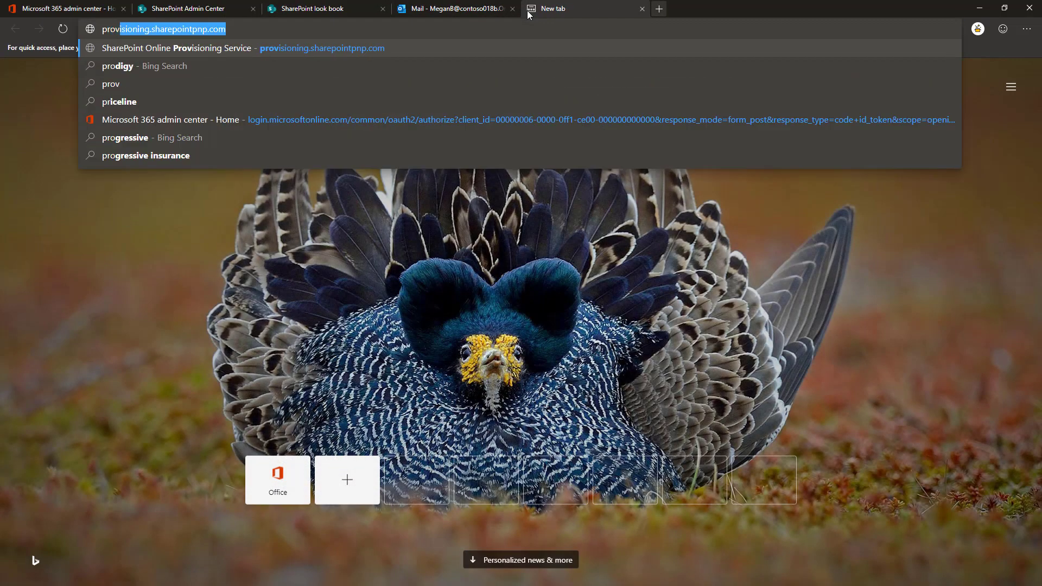
key(Return)
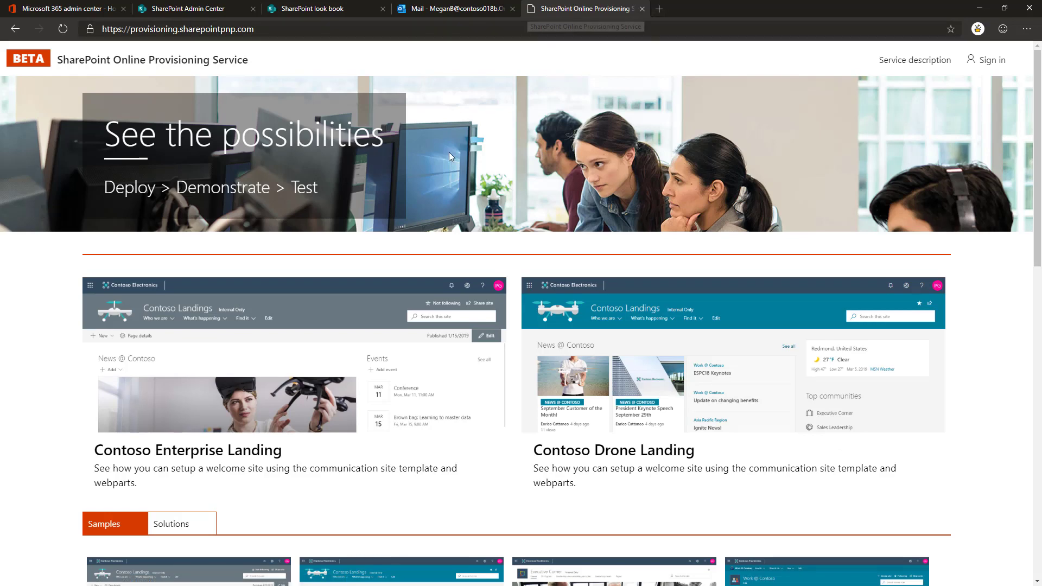
Scroll through the Samples template cards to find the Contoso Enterprise Landing card
scroll(575, 321, down, 2)
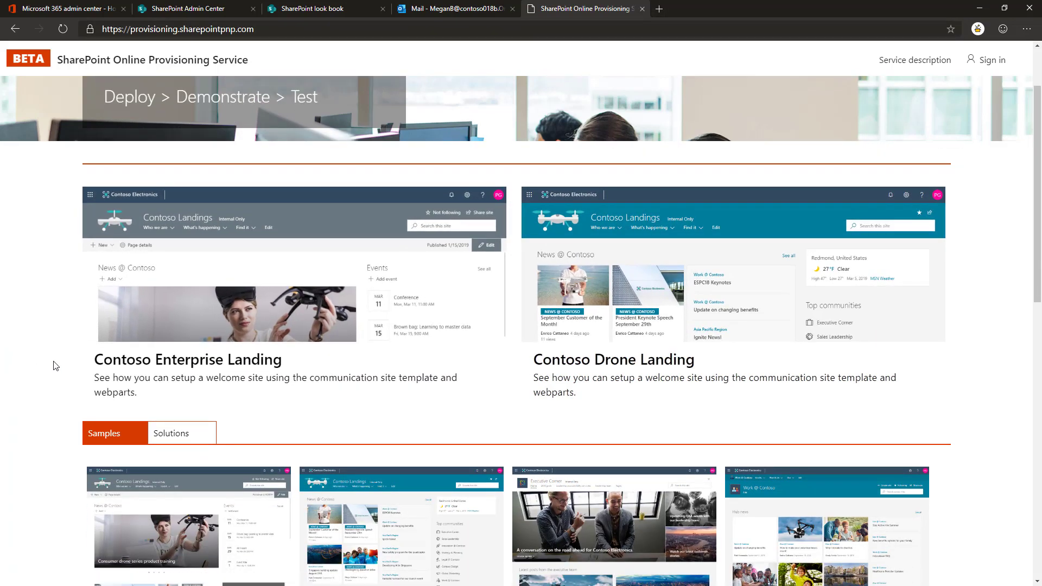
scroll(53, 366, down, 3)
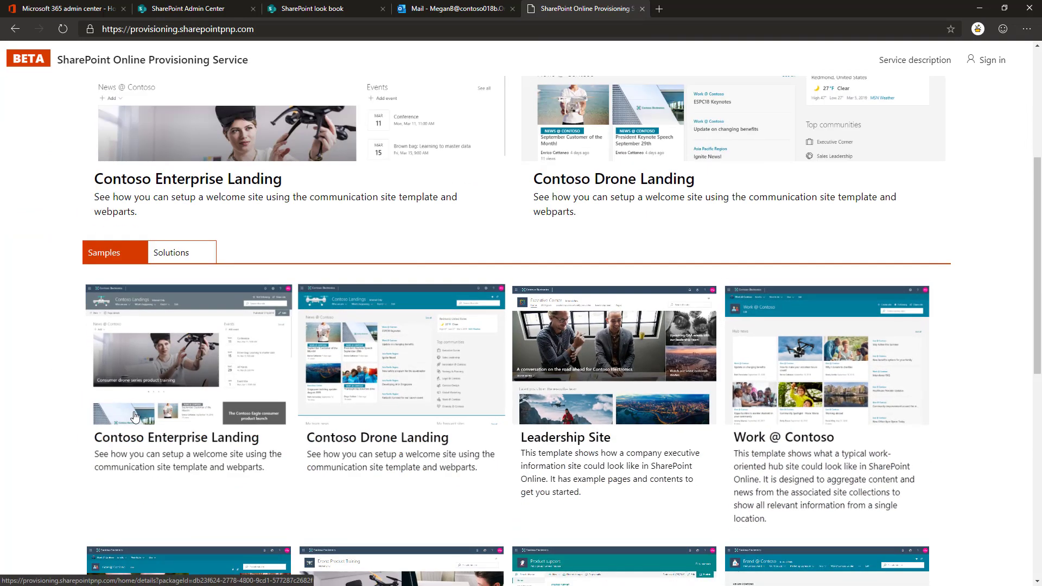
scroll(132, 417, down, 3)
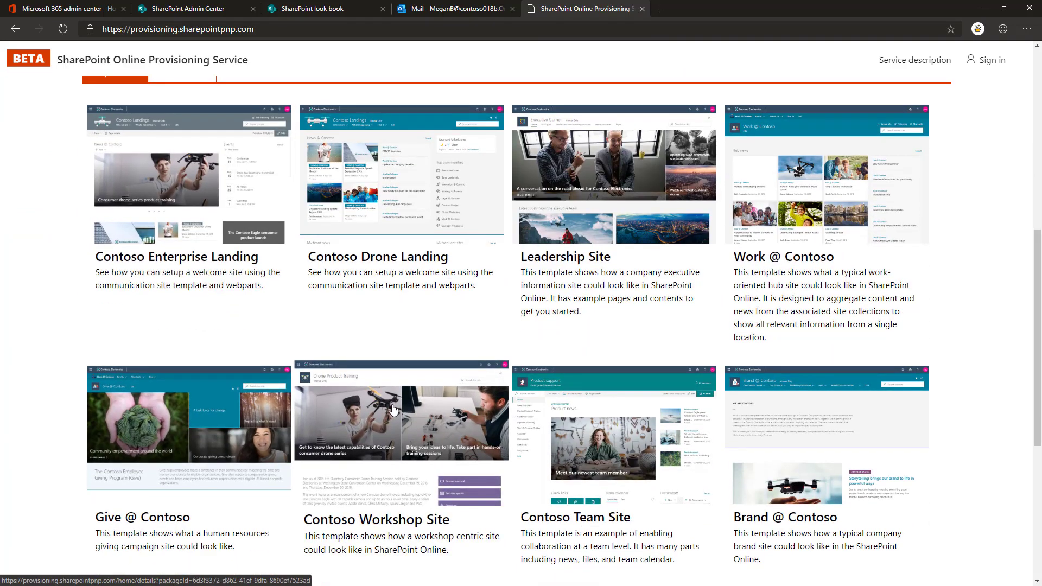
scroll(204, 380, down, 2)
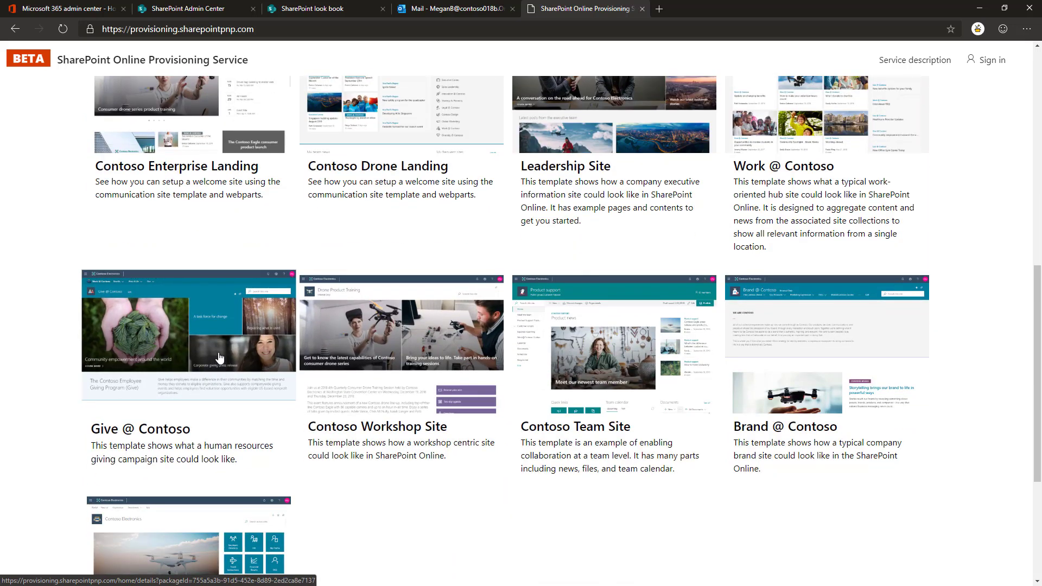
scroll(219, 357, down, 2)
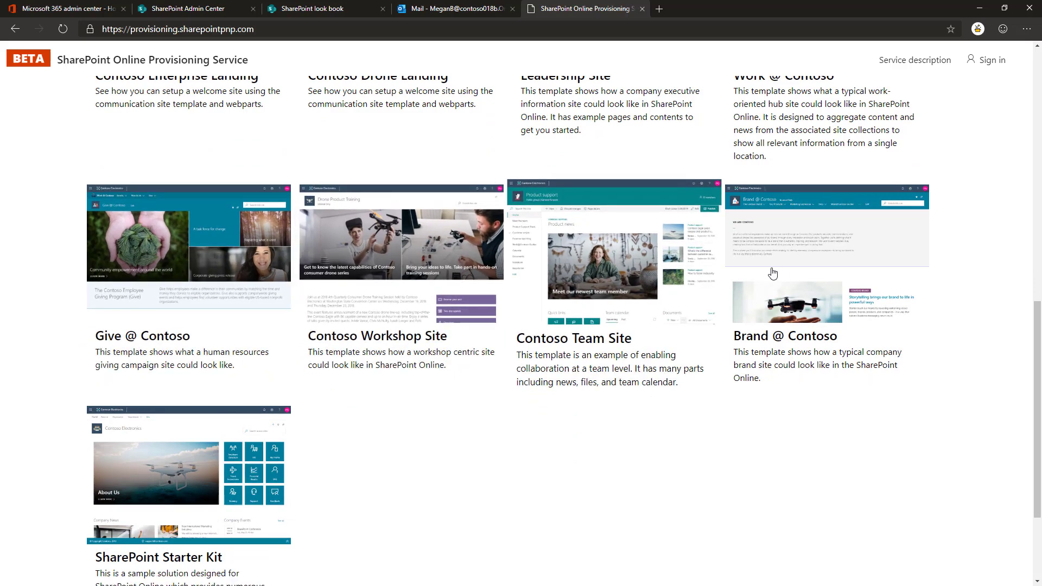
scroll(591, 461, down, 3)
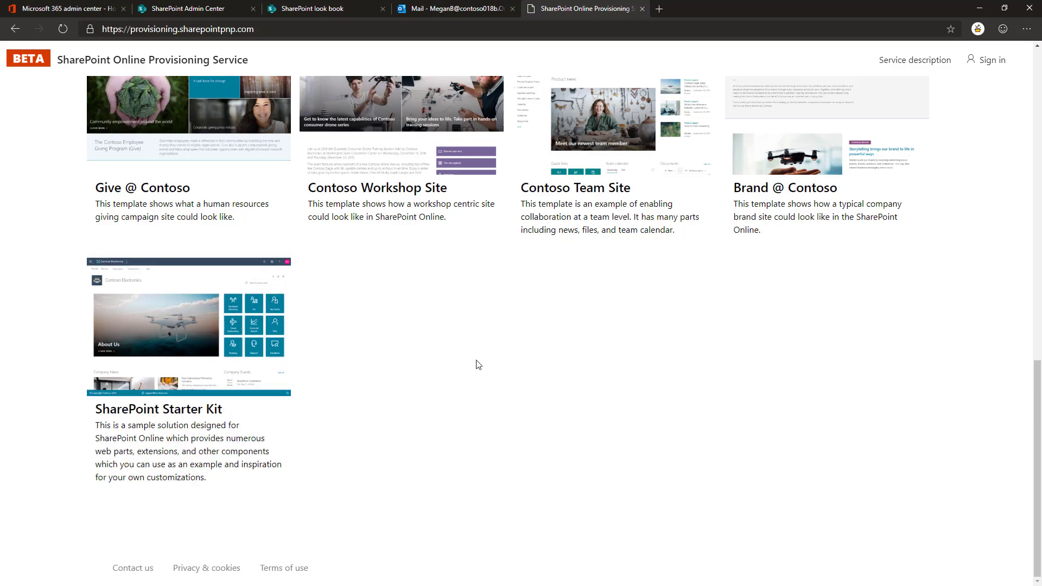
scroll(475, 366, up, 3)
scroll(471, 369, up, 8)
scroll(470, 367, up, 1)
scroll(470, 366, down, 1)
click(207, 408)
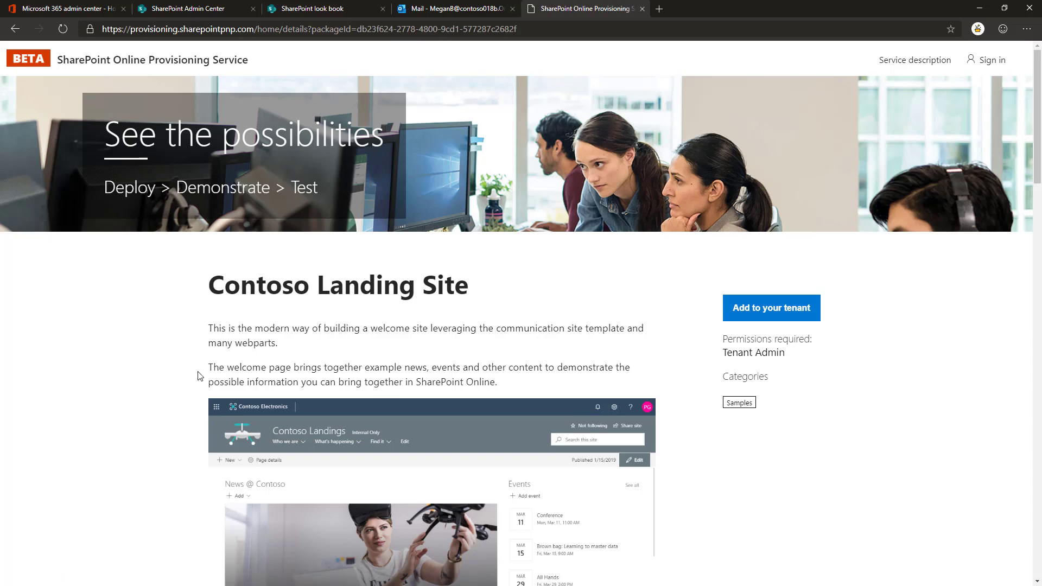
scroll(191, 357, down, 15)
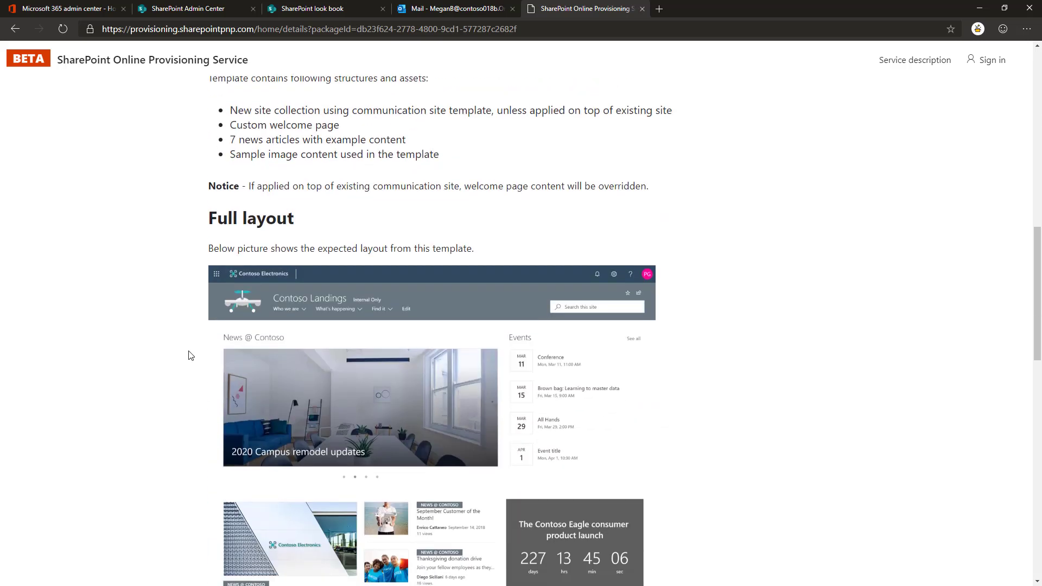
scroll(190, 354, down, 3)
scroll(192, 351, down, 3)
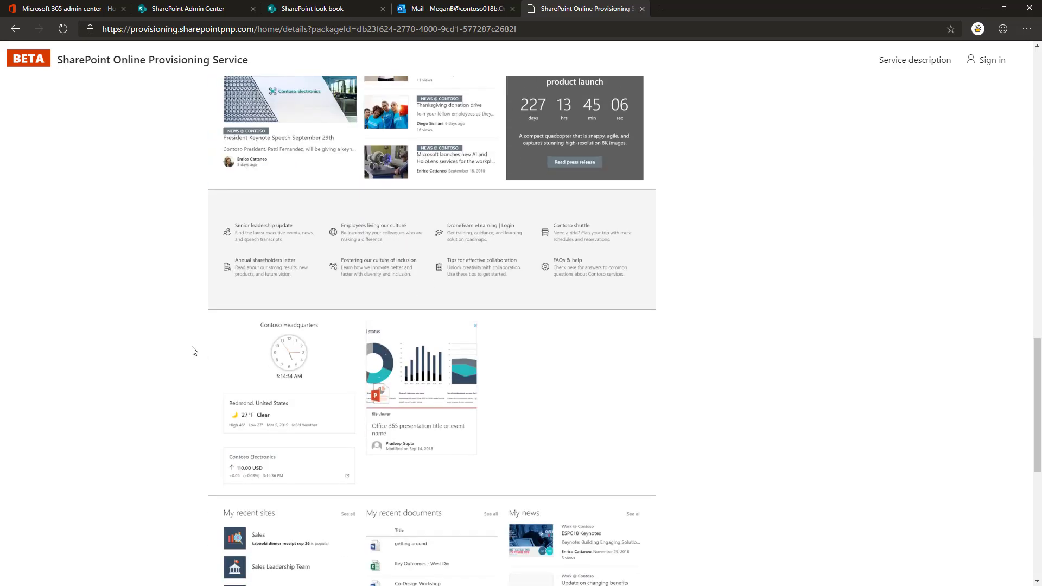
scroll(192, 350, down, 6)
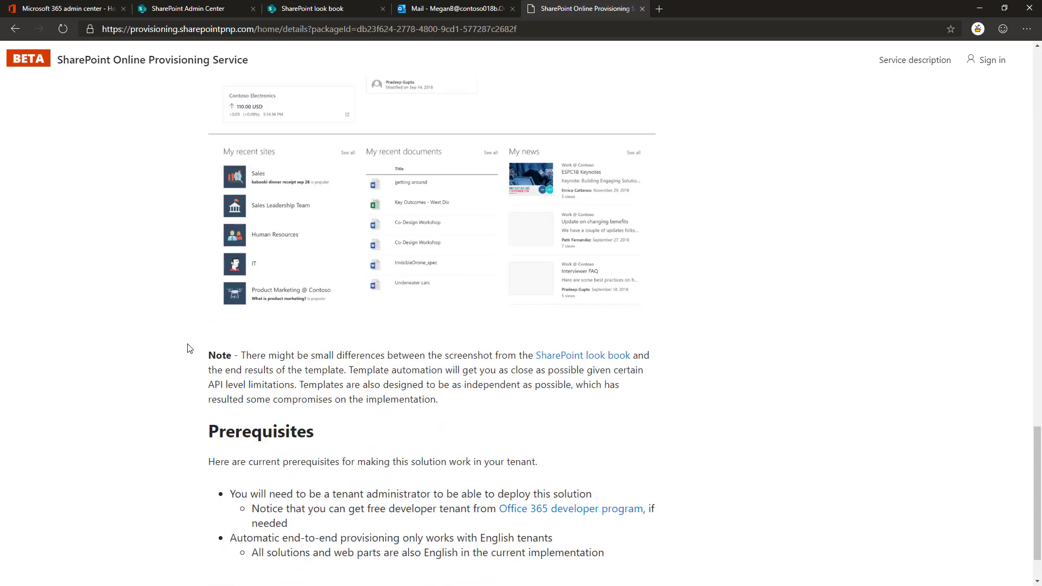
scroll(187, 349, up, 2)
scroll(185, 346, down, 3)
scroll(181, 344, up, 20)
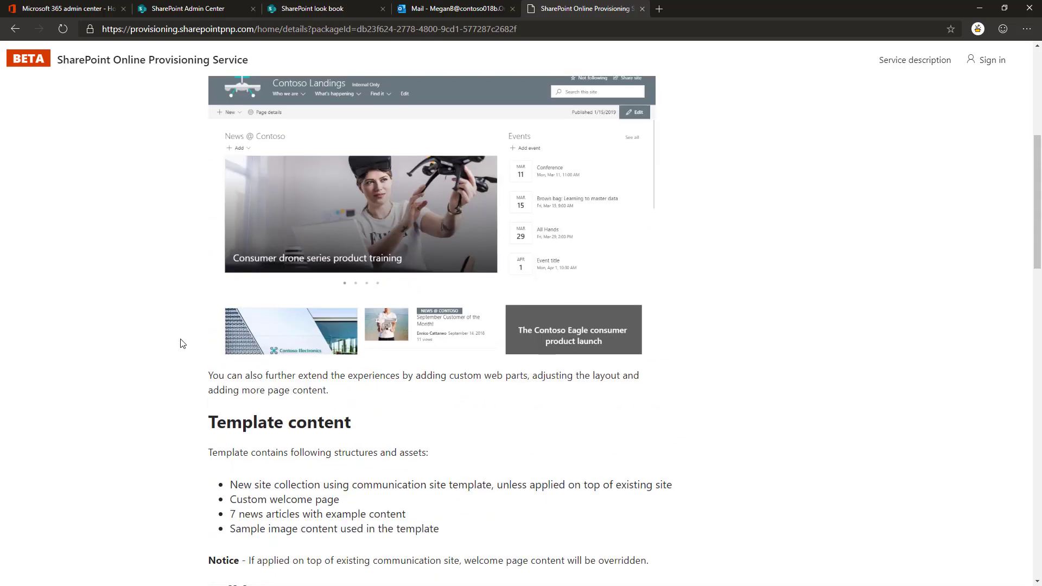
scroll(178, 335, up, 5)
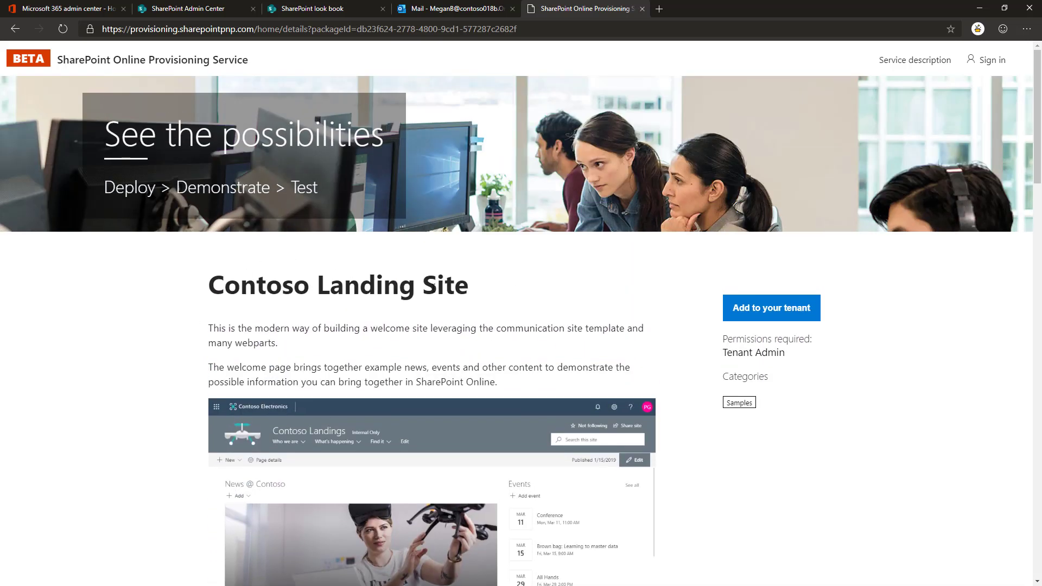
Check the SharePoint admin center, then add the Contoso Landing Site template to the tenant
click(223, 9)
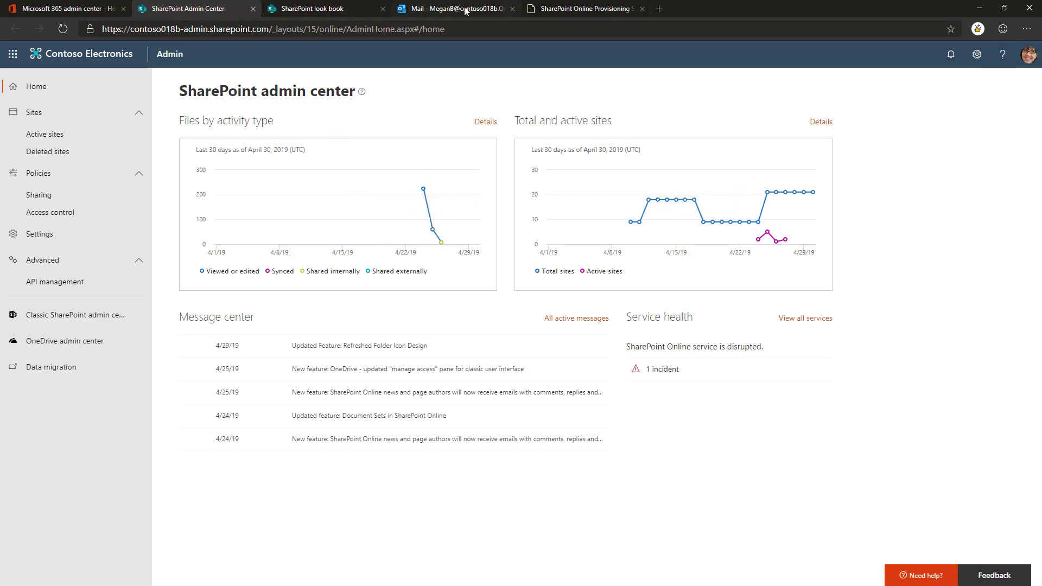
click(555, 12)
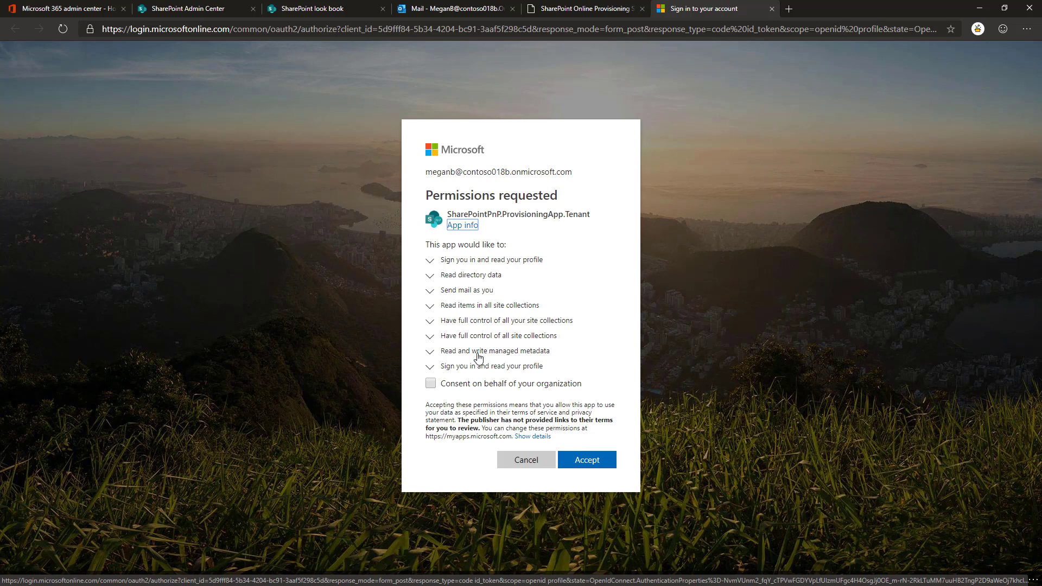
Accept the SharePointPnP.ProvisioningApp.Tenant permissions on behalf of the whole organization
click(431, 384)
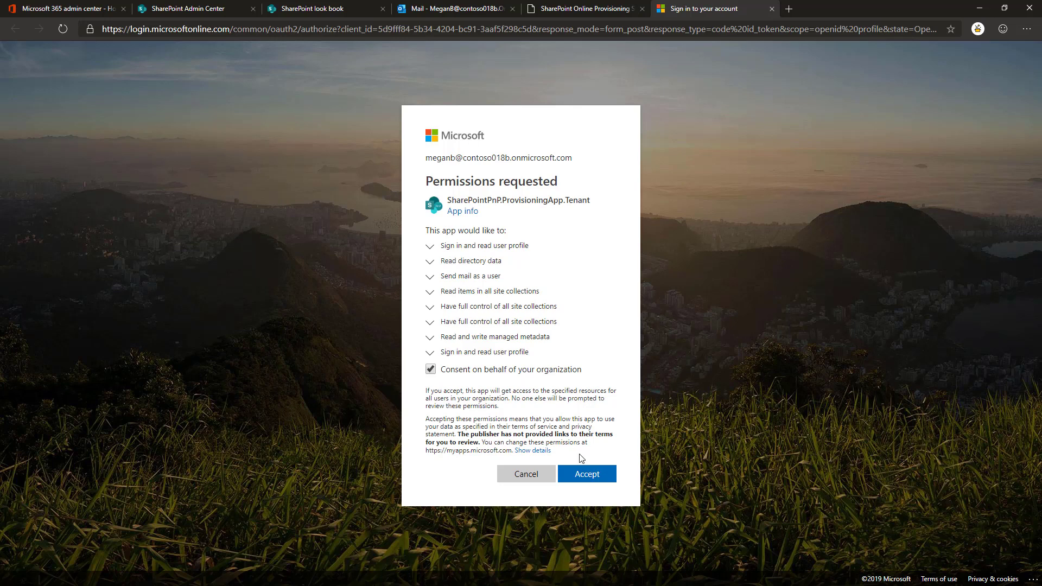
click(592, 476)
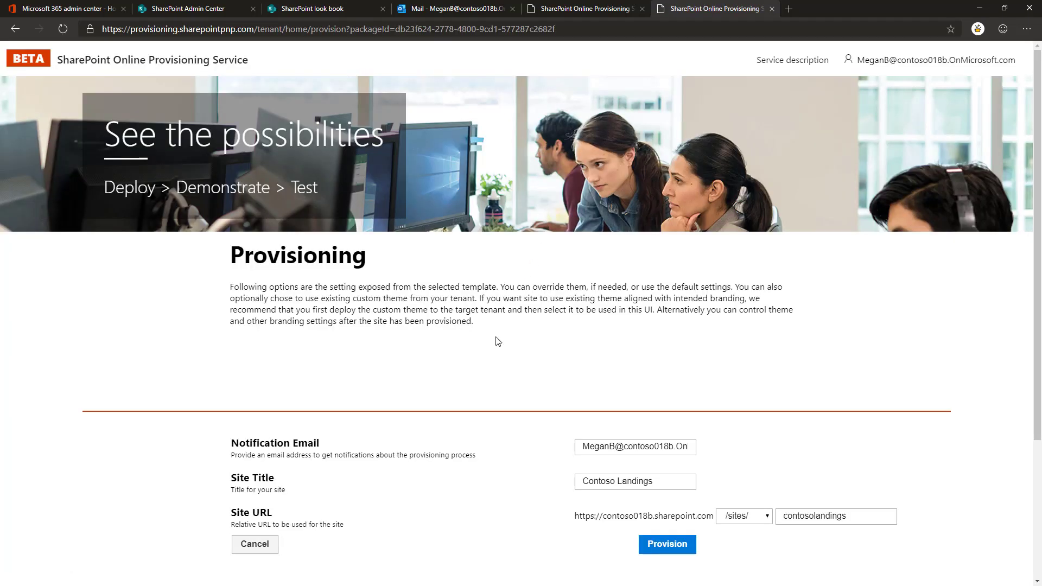
Shorten the site URL to /sites/landings, after briefly trying landings2, and start provisioning
scroll(448, 373, down, 2)
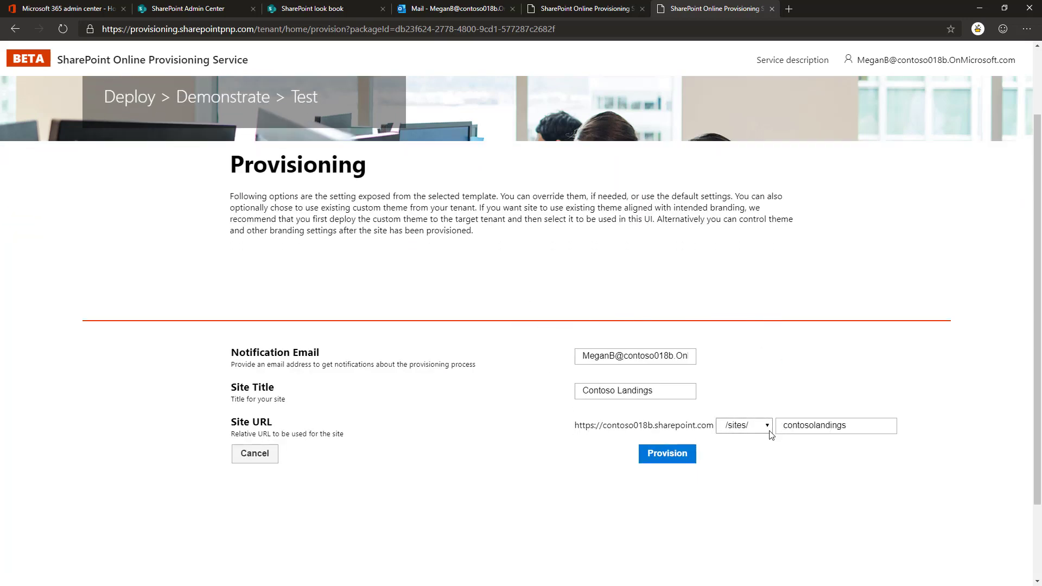
click(814, 426)
drag(814, 426, 730, 426)
key(BackSpace)
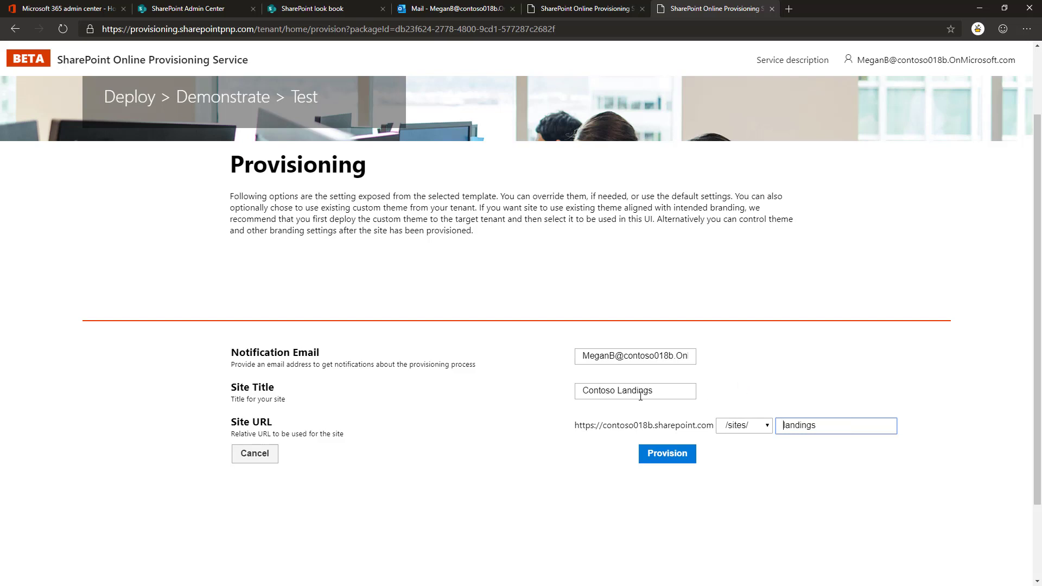
drag(659, 392, 519, 399)
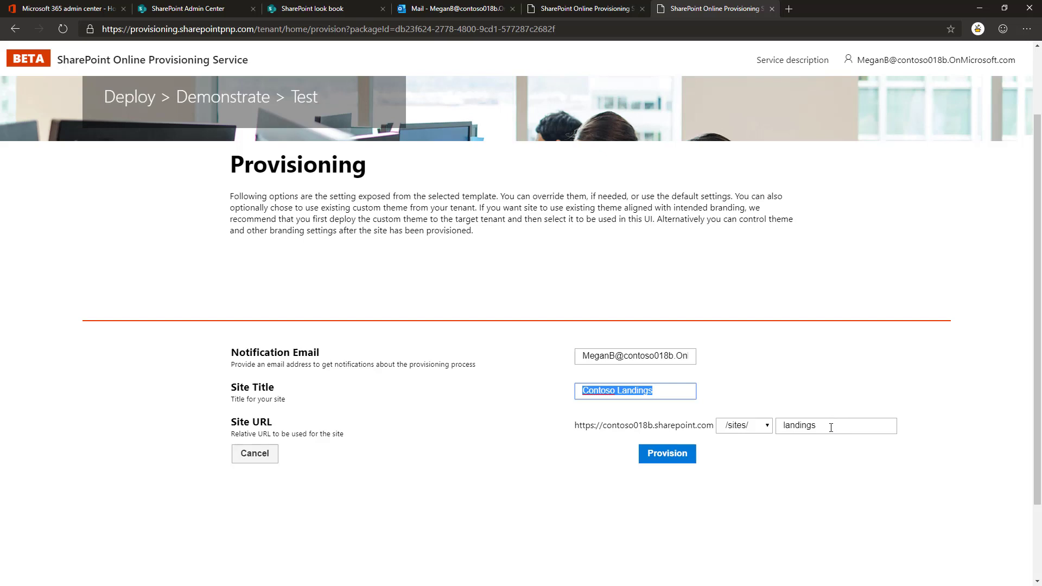
click(831, 428)
text(2)
key(Tab)
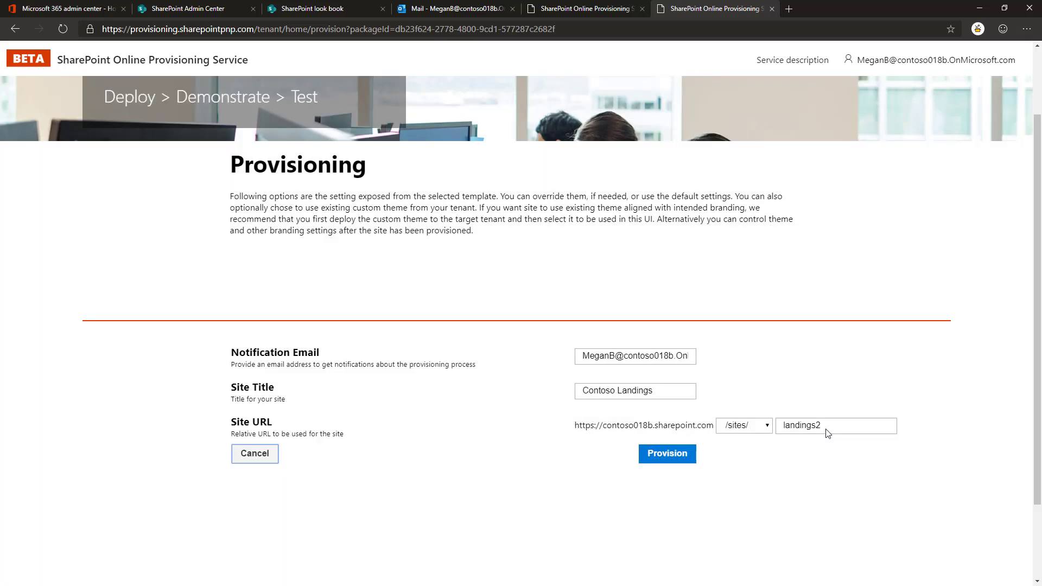
click(827, 430)
key(Tab)
click(827, 429)
click(760, 417)
click(662, 459)
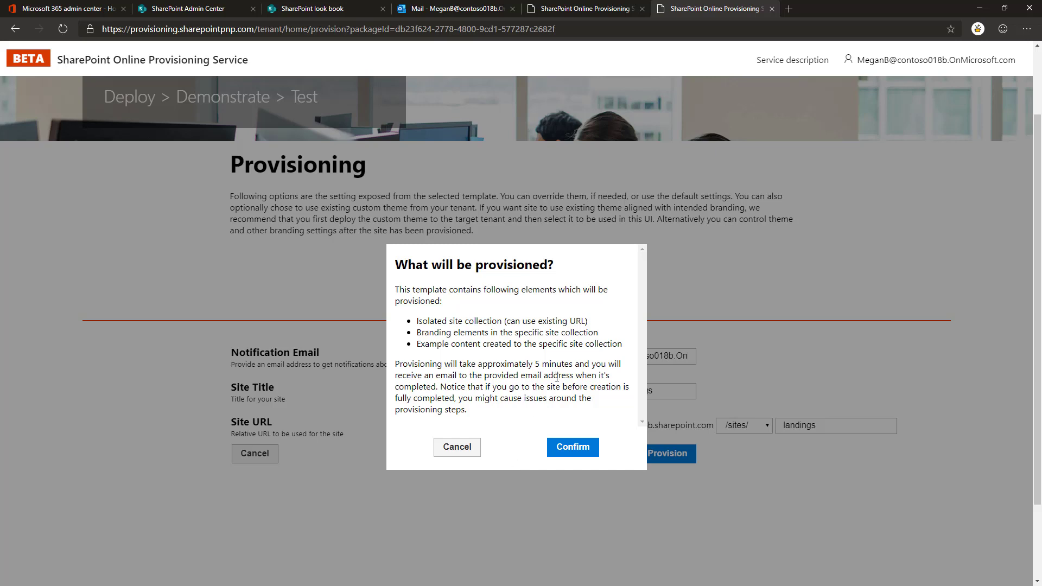
Confirm provisioning of Contoso Landings and select the notification email address shown
click(568, 448)
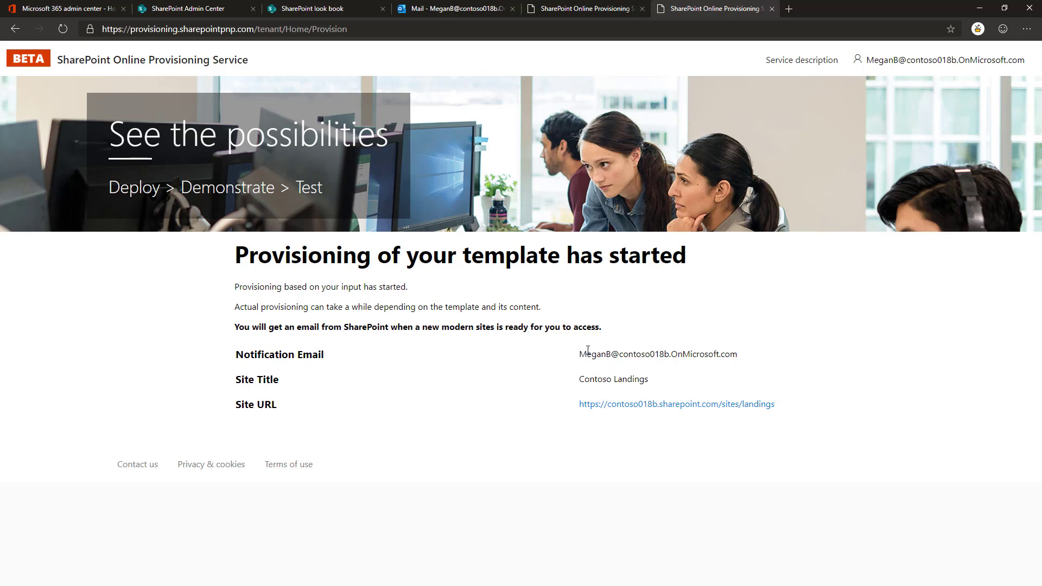
drag(579, 353, 739, 352)
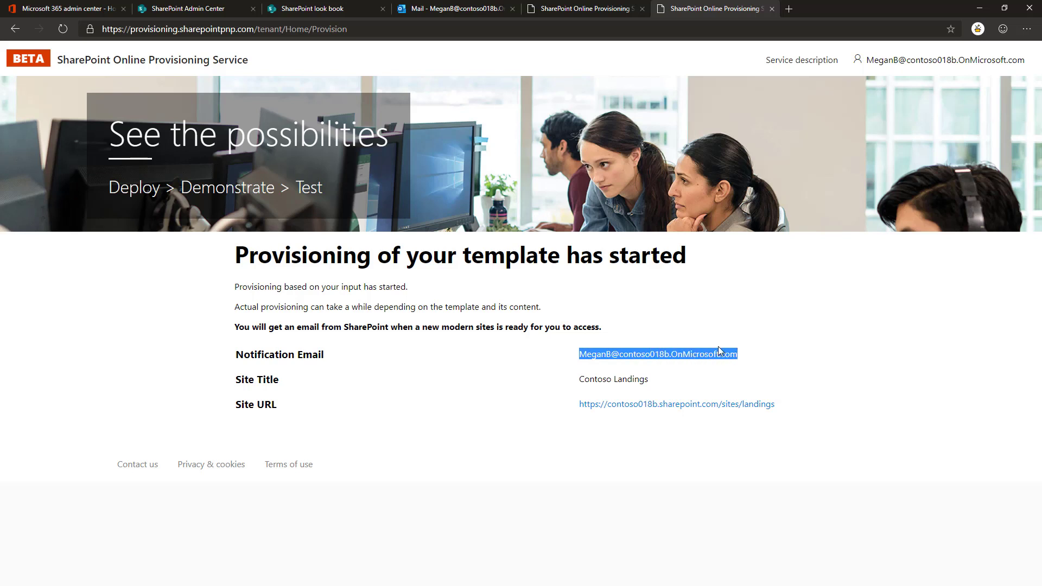
click(549, 396)
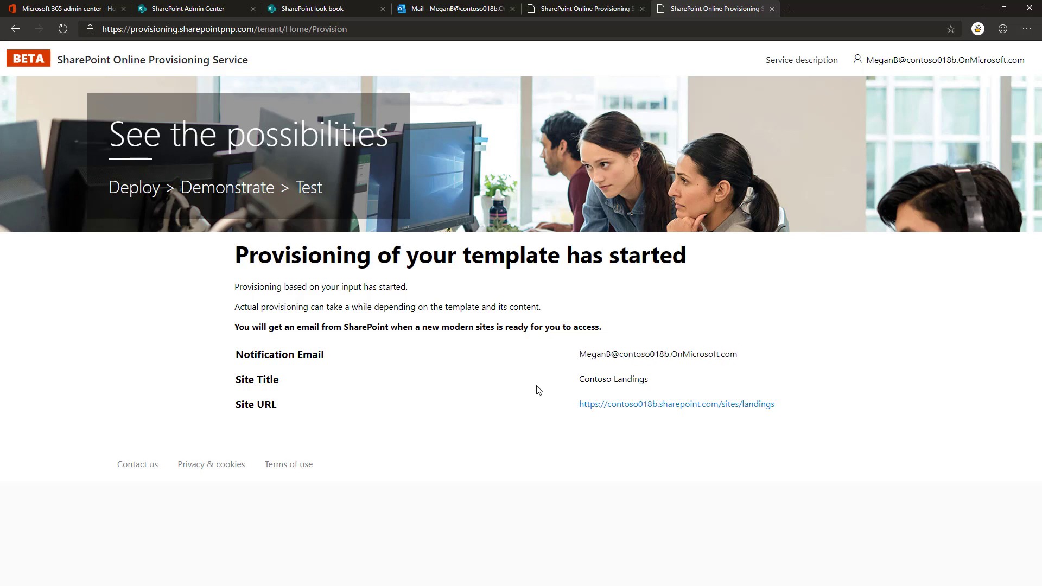
Go back to the template gallery and open the Contoso Drone Landing template
click(609, 9)
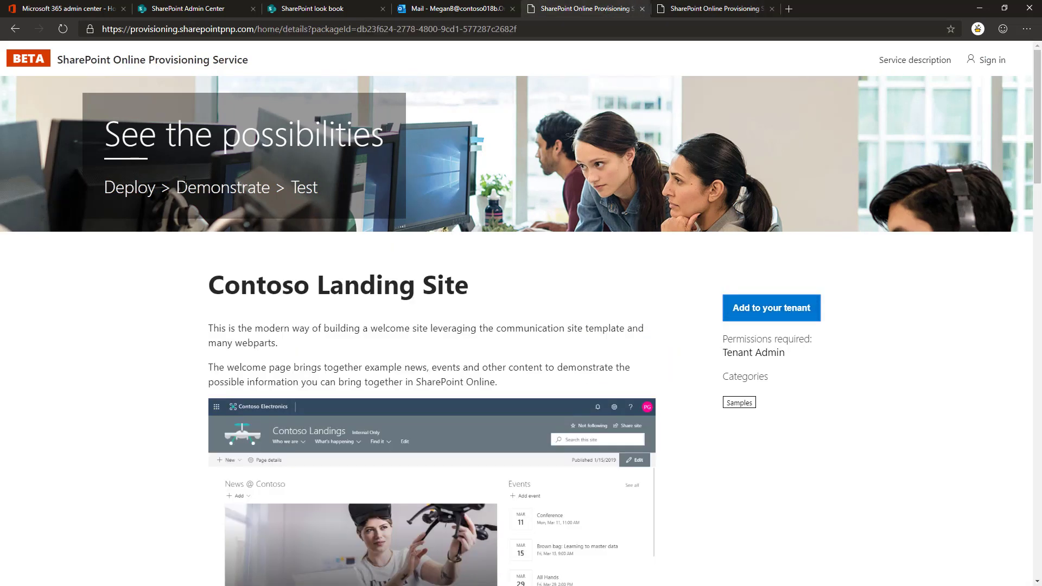
click(177, 61)
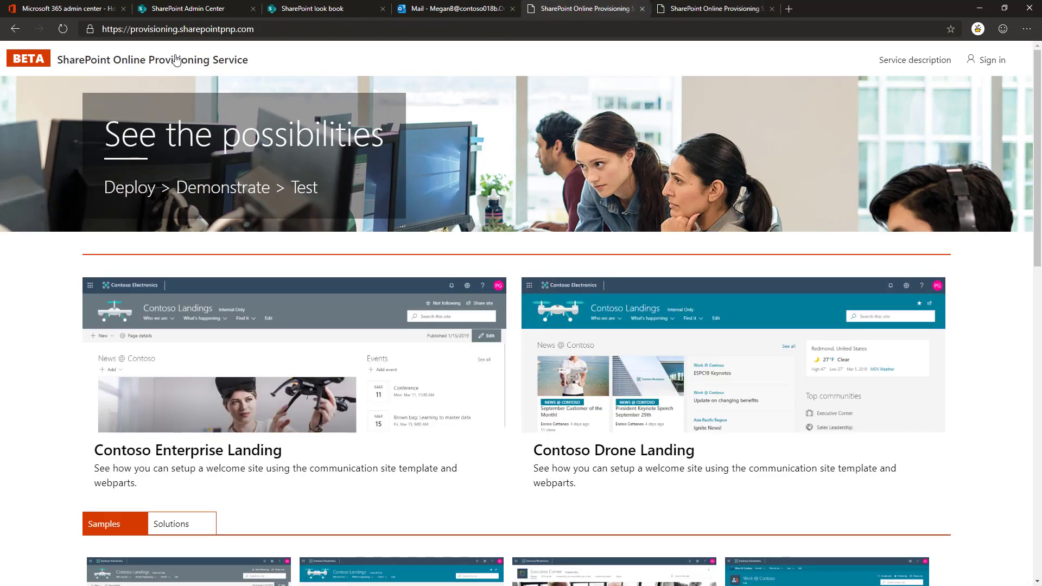
click(754, 380)
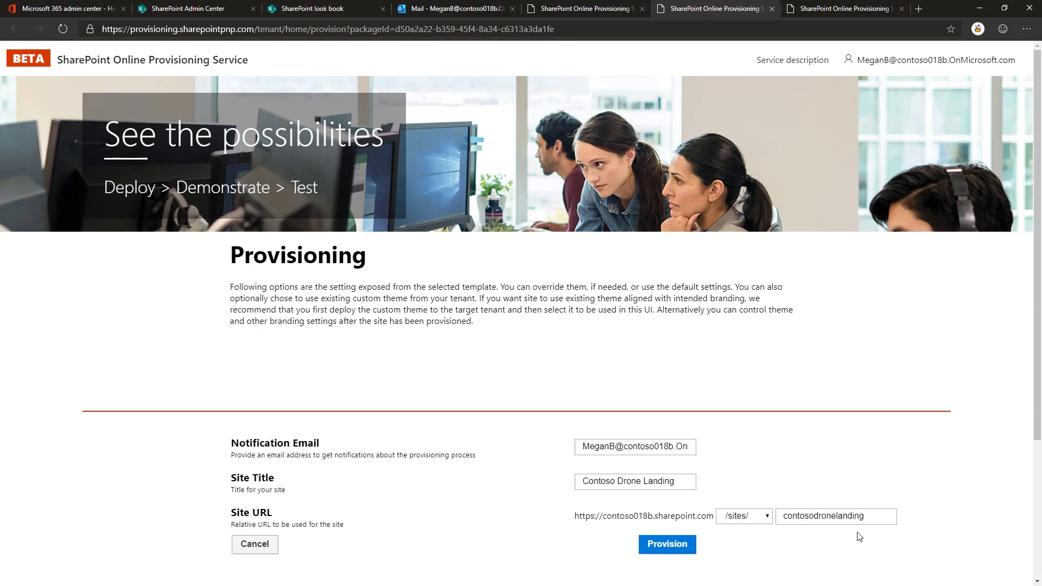
Set the site URL to landing2, then provision and confirm the Drone Landing site
drag(865, 519, 724, 528)
text(landing)
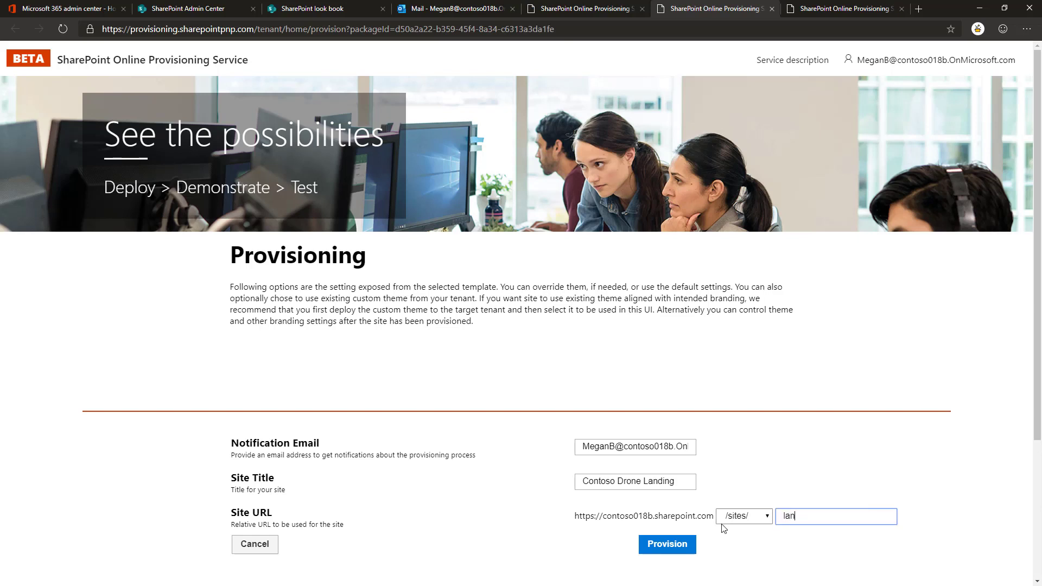
text(2)
click(678, 548)
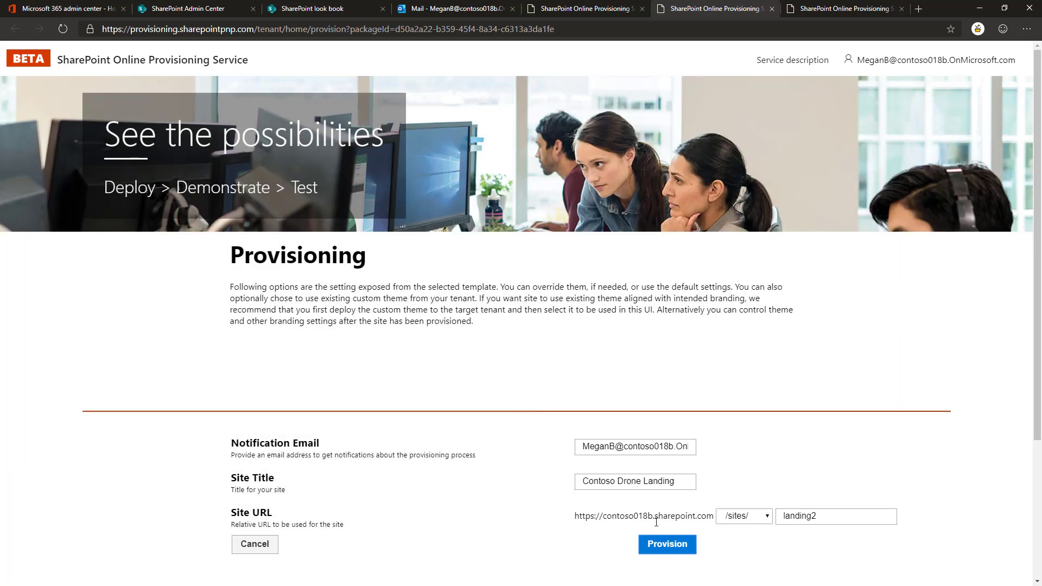
click(660, 539)
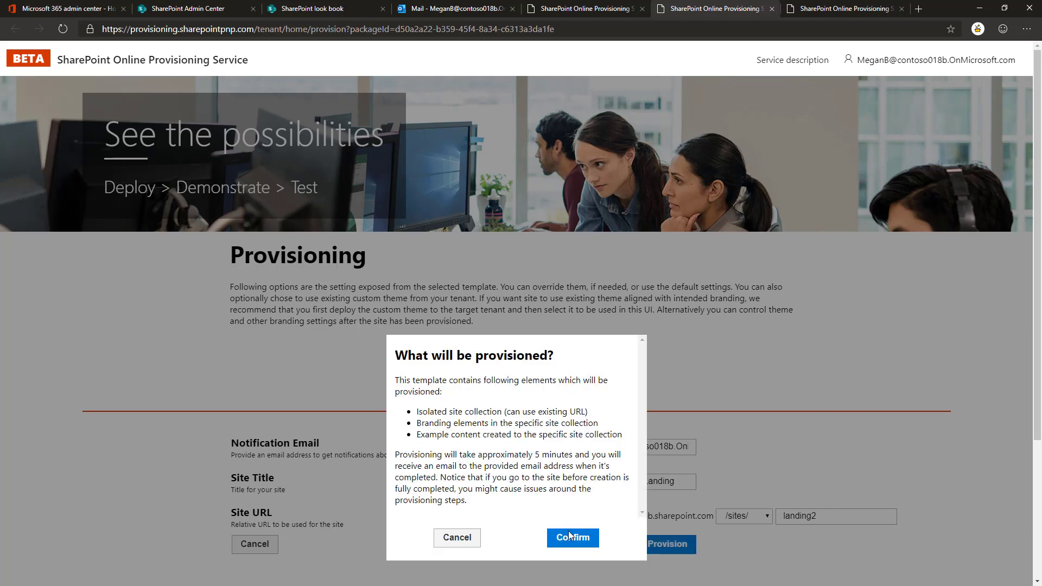
click(582, 540)
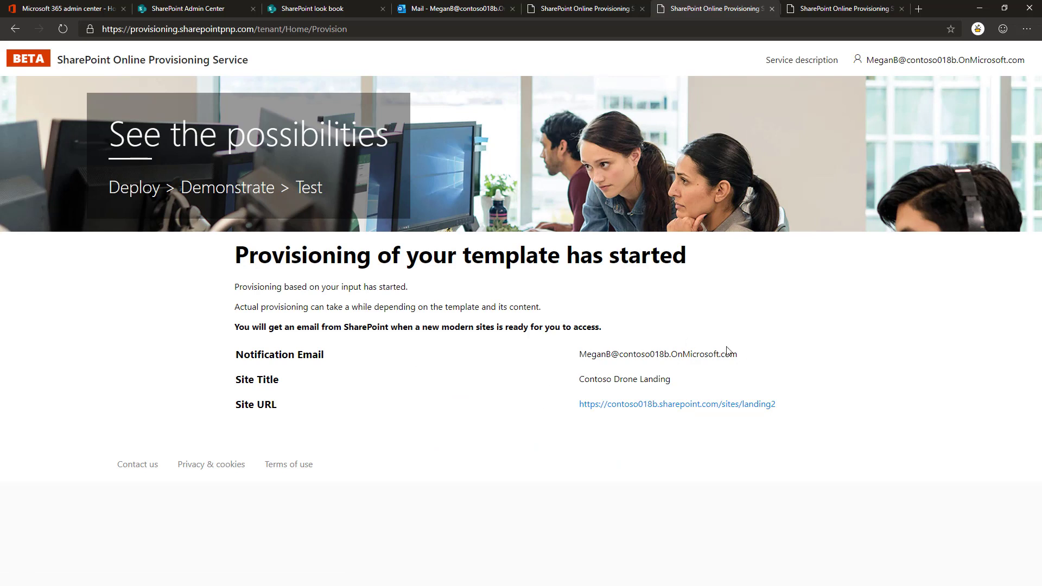
Return to the template gallery and add the Contoso Workshop Site template to the tenant
drag(739, 354, 584, 356)
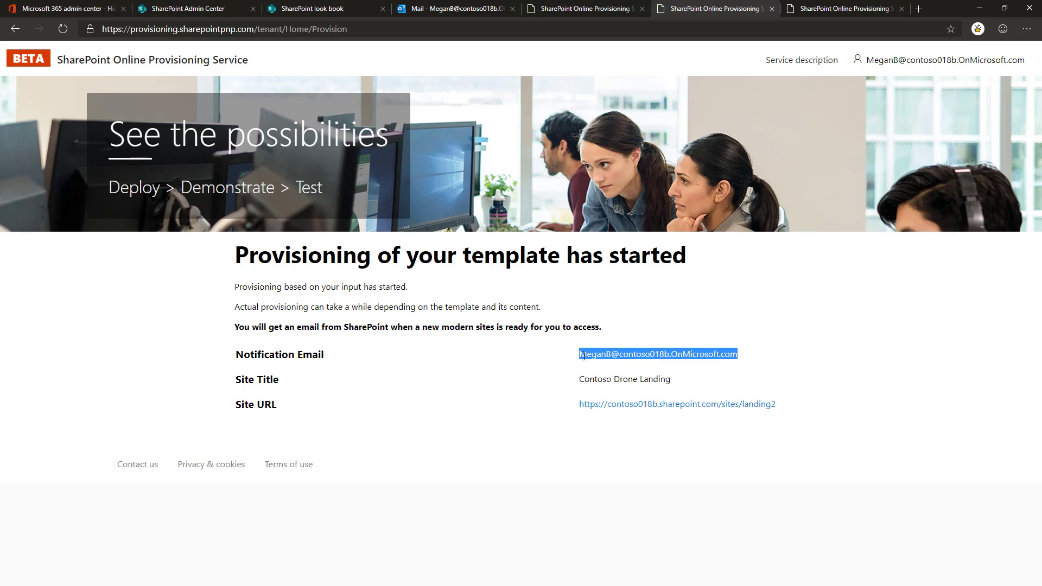
click(595, 11)
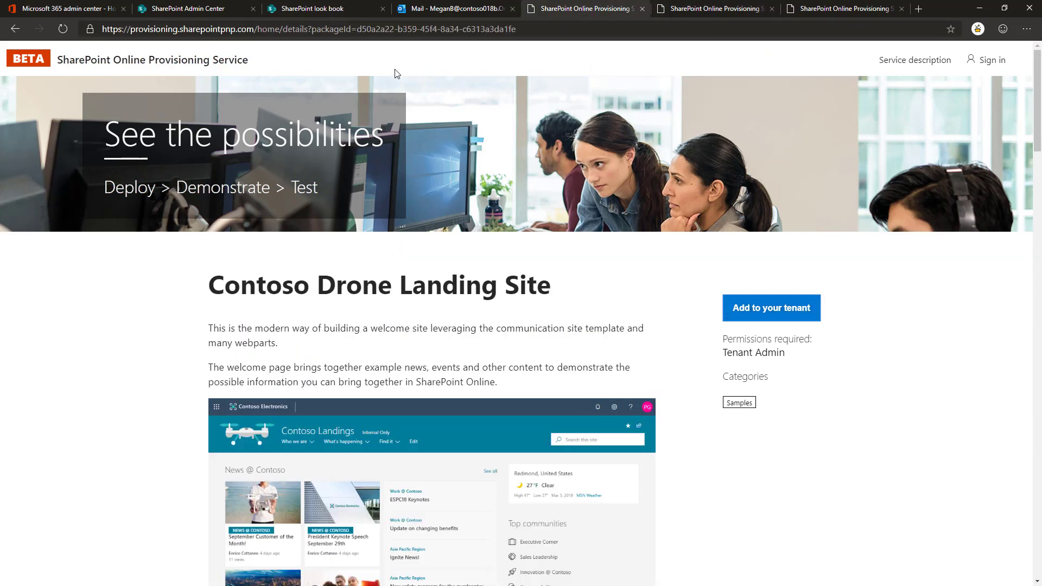
click(161, 64)
scroll(586, 361, down, 4)
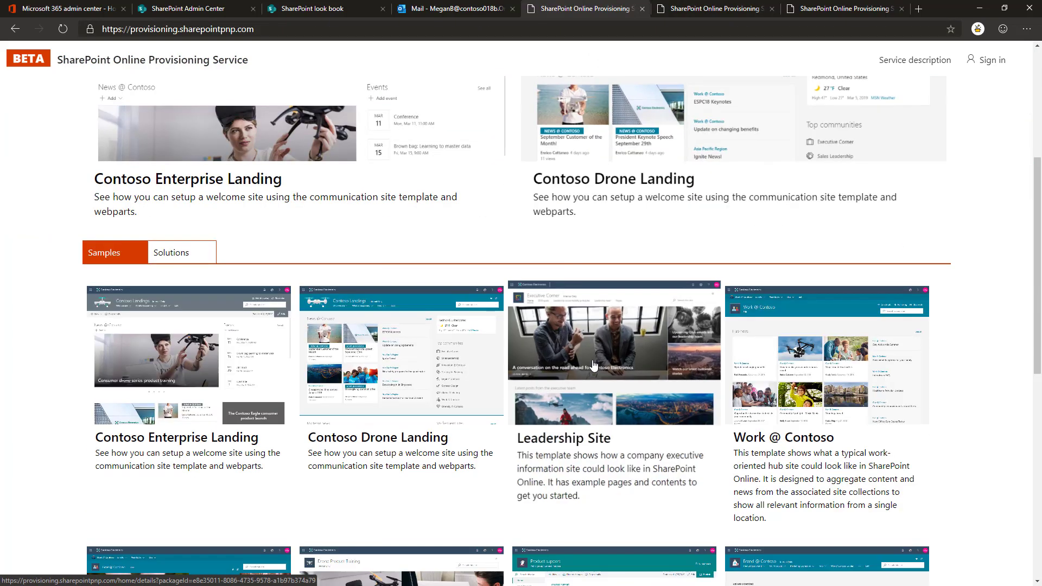
scroll(586, 361, down, 2)
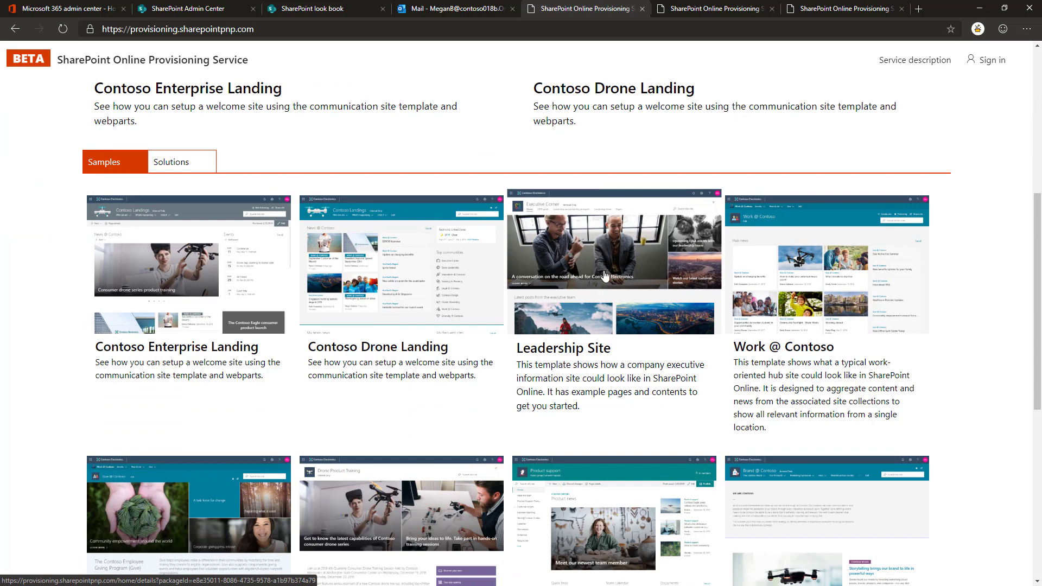
scroll(413, 274, down, 5)
click(416, 276)
click(768, 311)
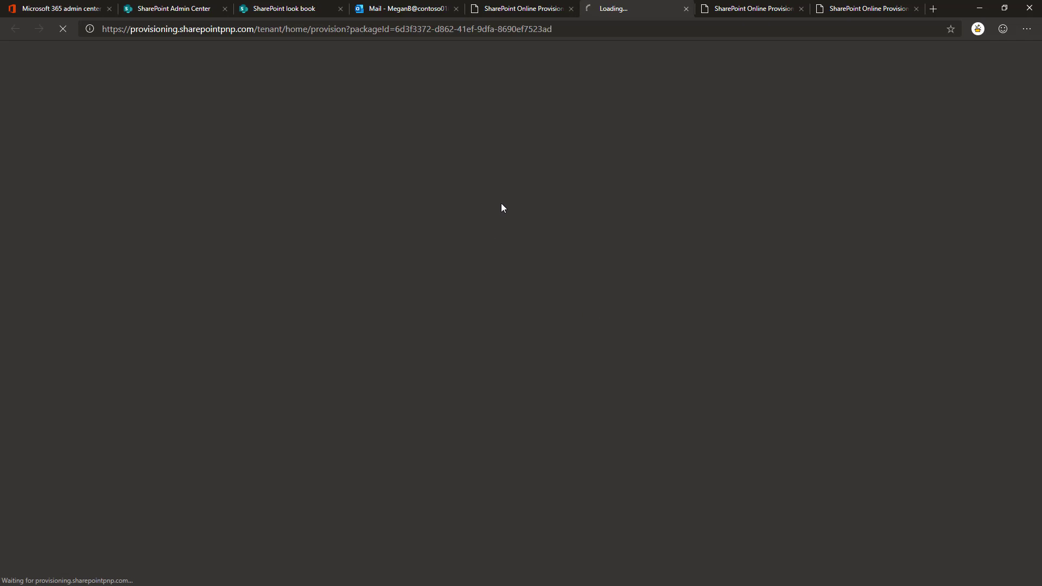
Remove the 'contoso' prefix so the URL is /sites/workshop, then provision and confirm
scroll(534, 183, down, 1)
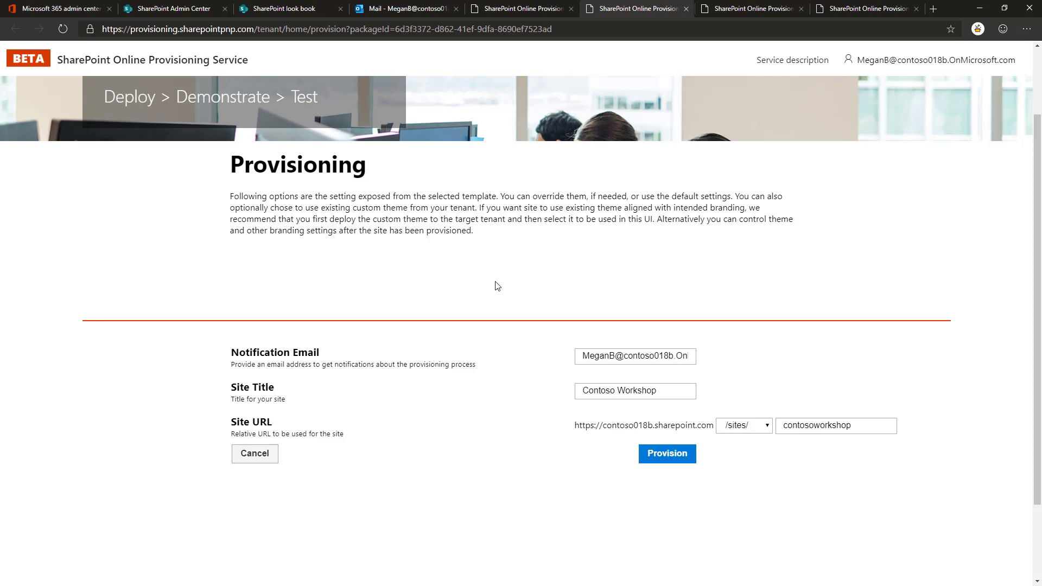
drag(814, 427, 783, 432)
key(BackSpace)
key(Tab)
click(685, 460)
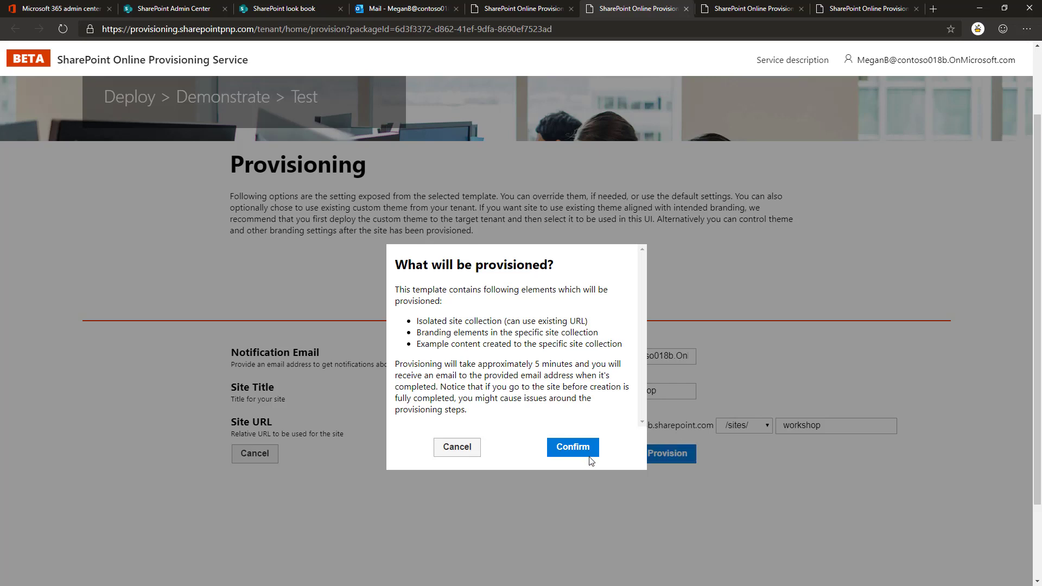
click(583, 453)
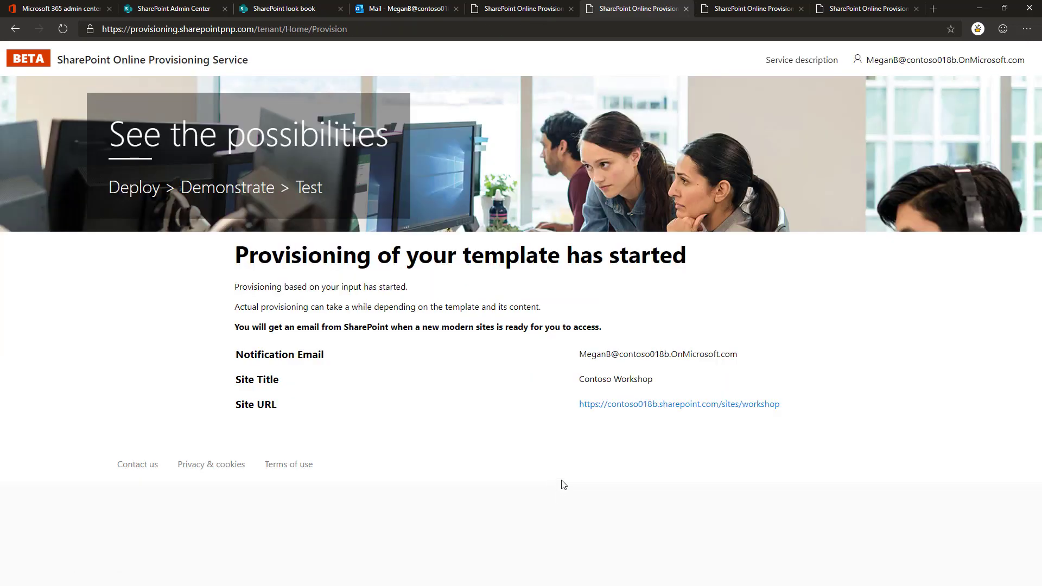
Return to the template gallery and open the SharePoint Starter Kit details
click(542, 9)
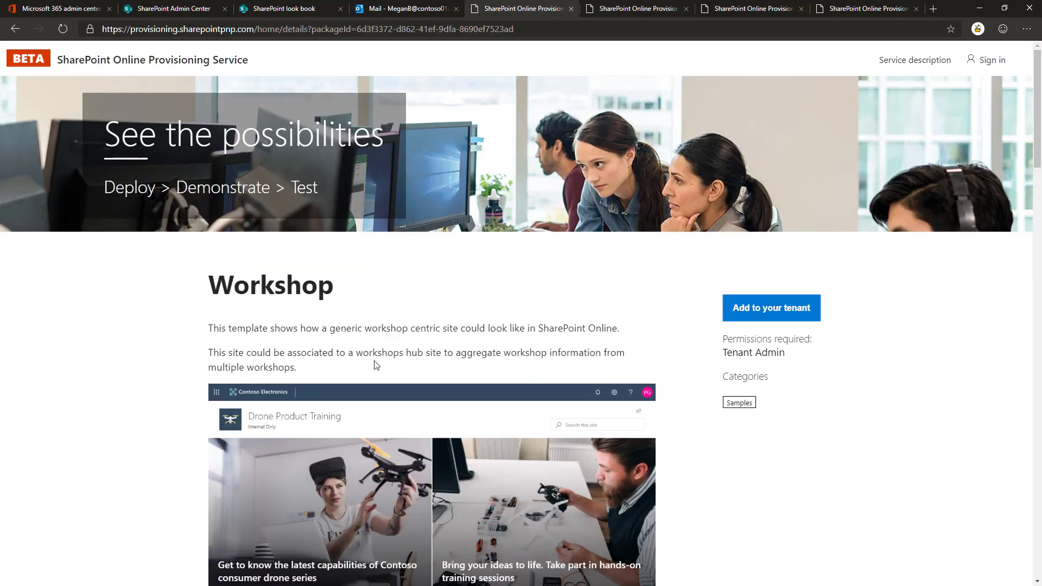
click(180, 57)
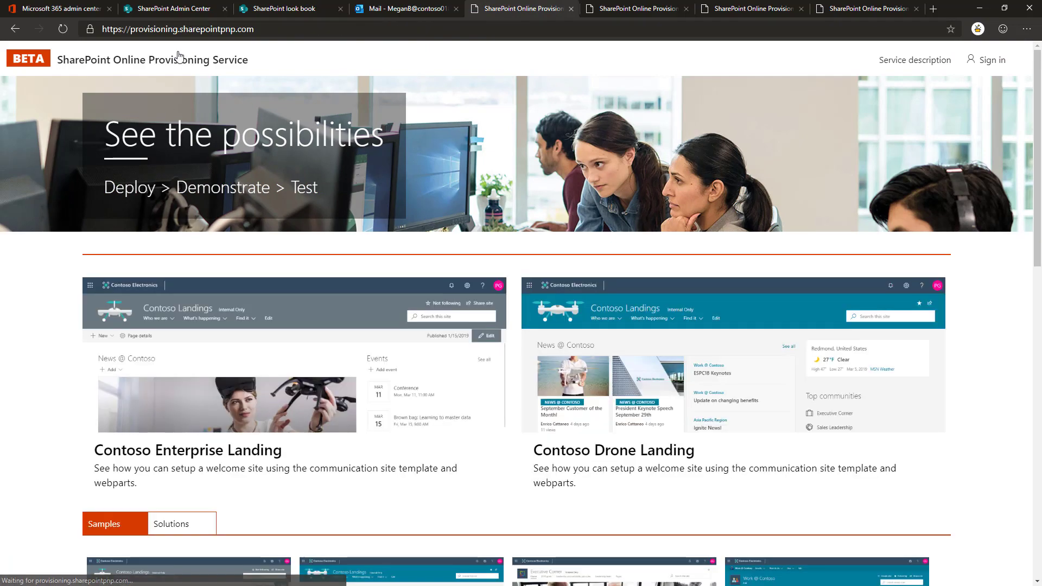
scroll(303, 316, down, 10)
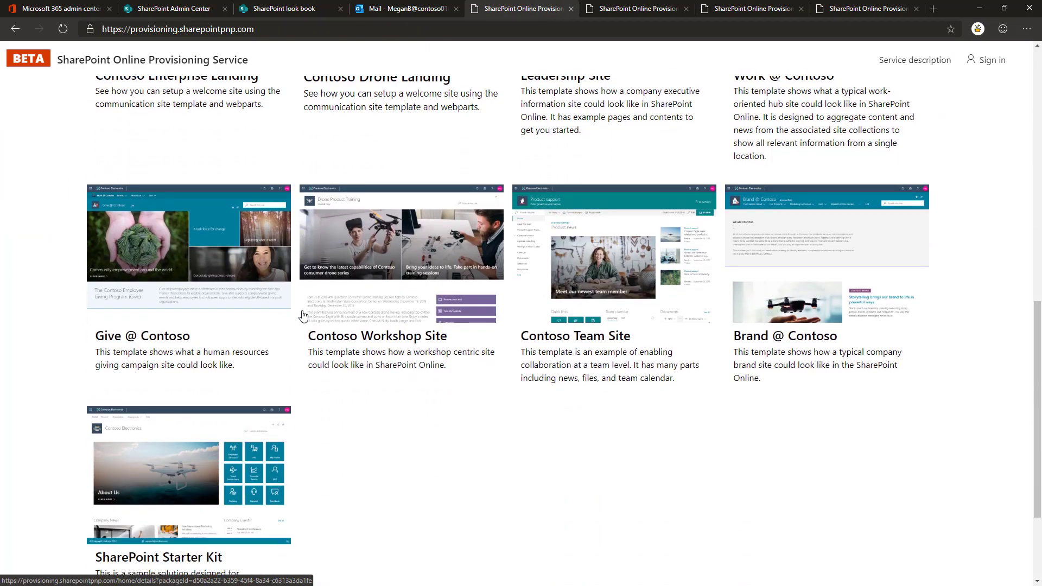
scroll(303, 316, down, 2)
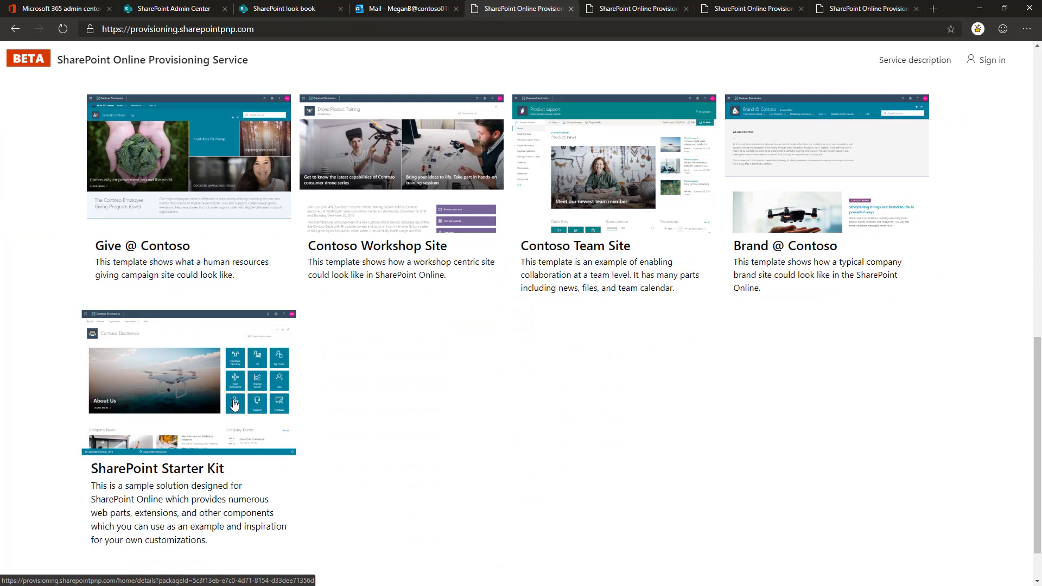
click(233, 405)
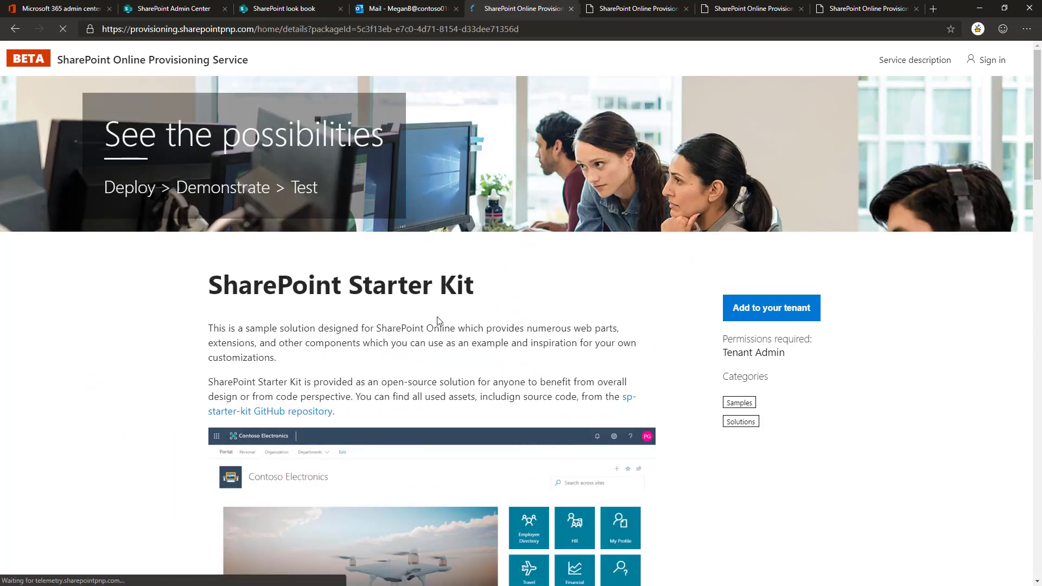
Highlight key wording in the first customizations, including Site Scripts and Site Designs
scroll(448, 311, down, 3)
scroll(448, 311, down, 2)
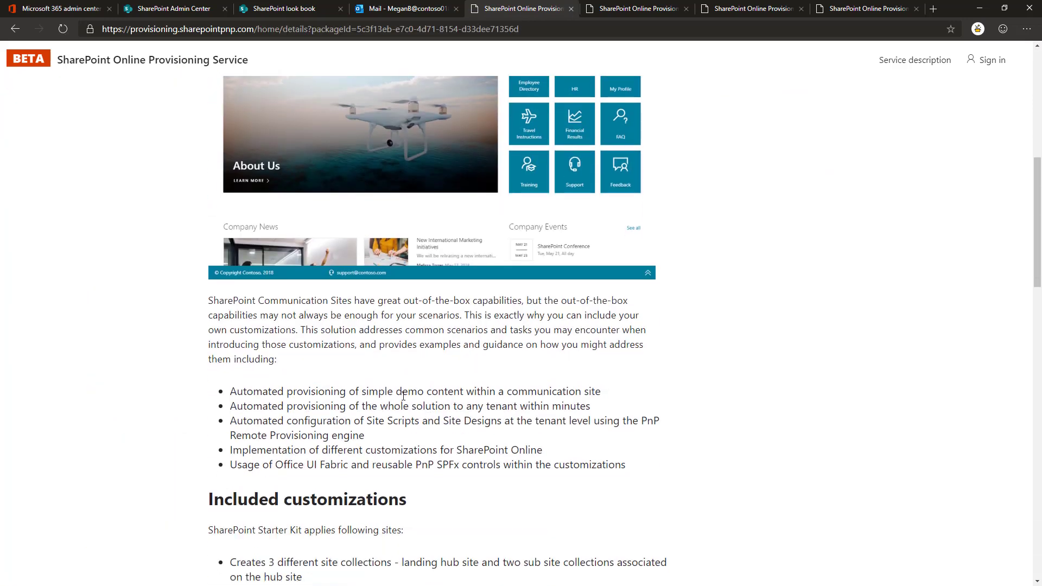
scroll(413, 322, down, 3)
drag(372, 301, 425, 300)
drag(496, 301, 562, 301)
click(438, 317)
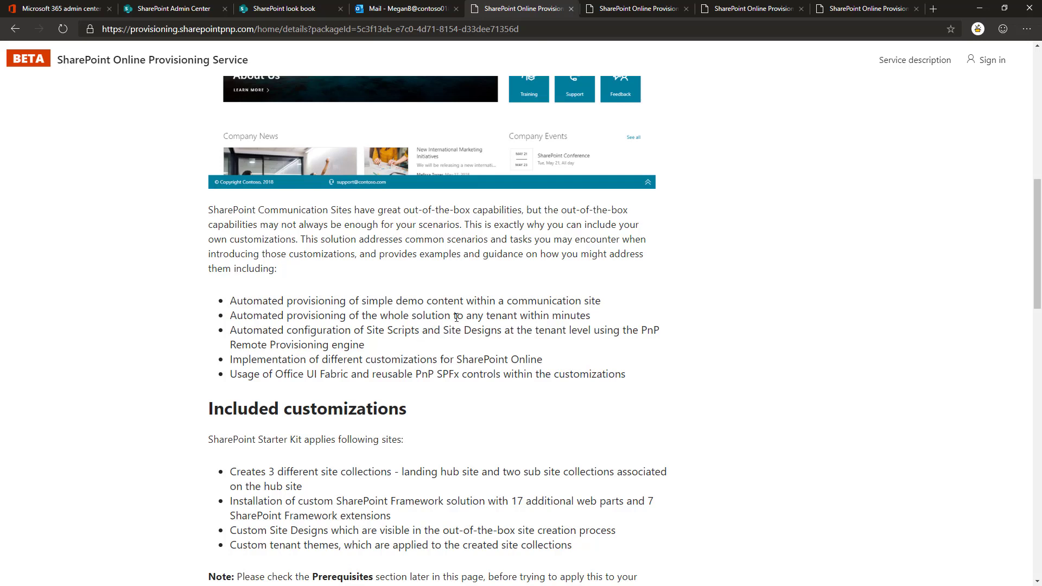
drag(373, 331, 495, 331)
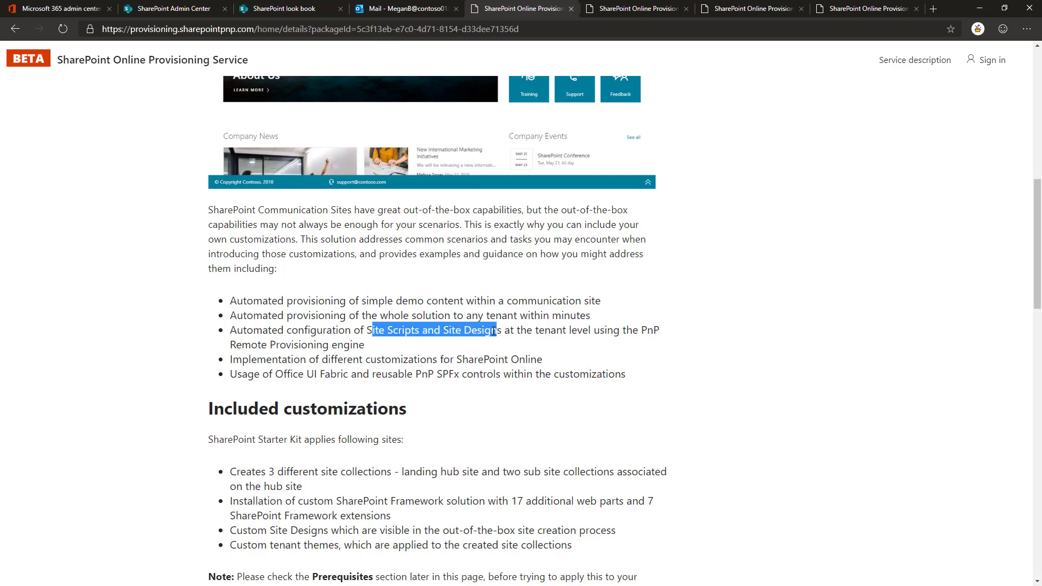
click(422, 359)
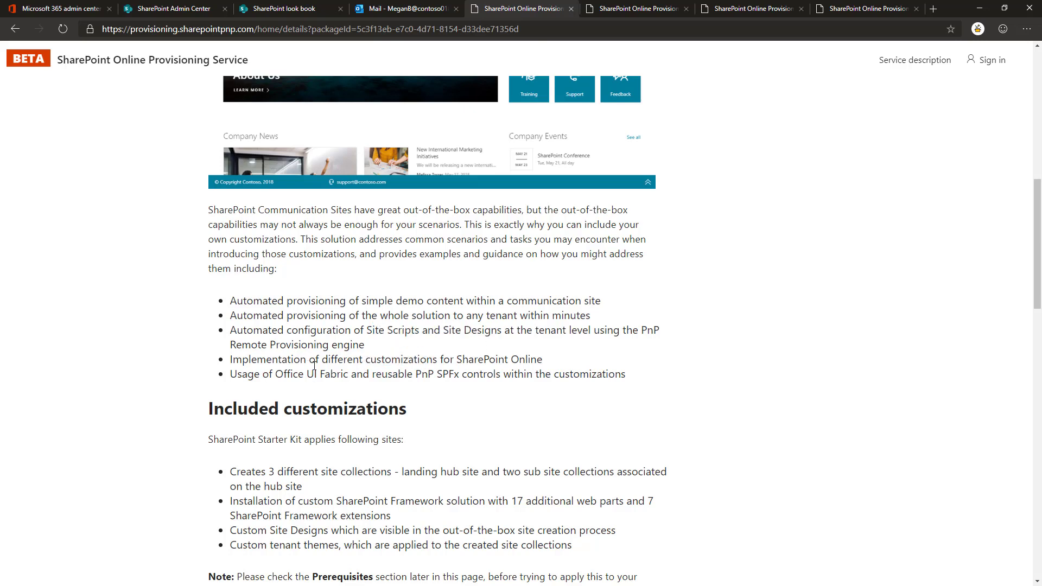
scroll(366, 374, down, 2)
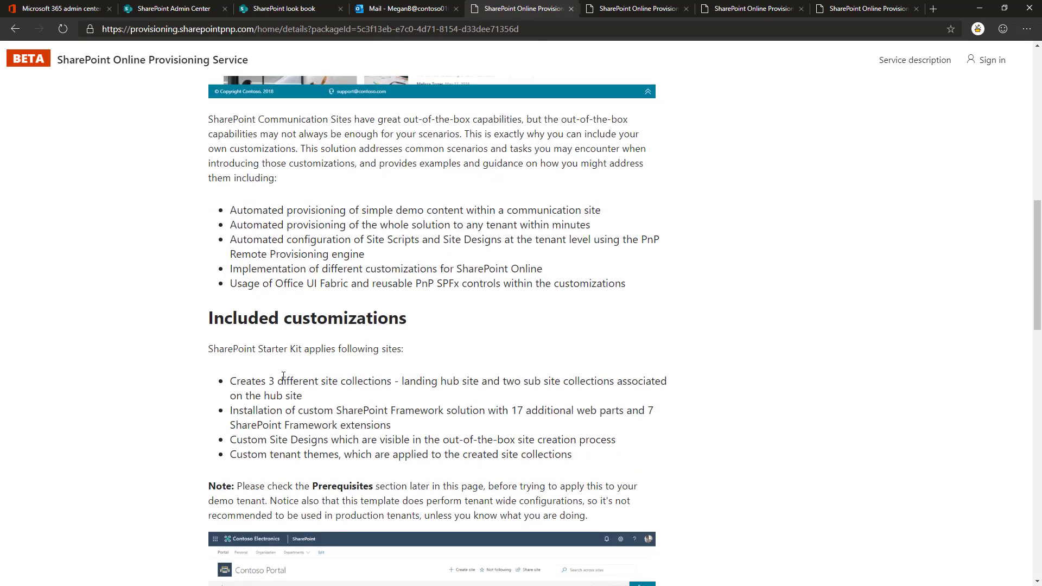
drag(275, 381, 417, 396)
click(280, 393)
Review the remaining customizations, highlight the custom tenant themes wording, and return to the top
scroll(417, 392, down, 1)
scroll(417, 392, down, 3)
scroll(602, 358, down, 5)
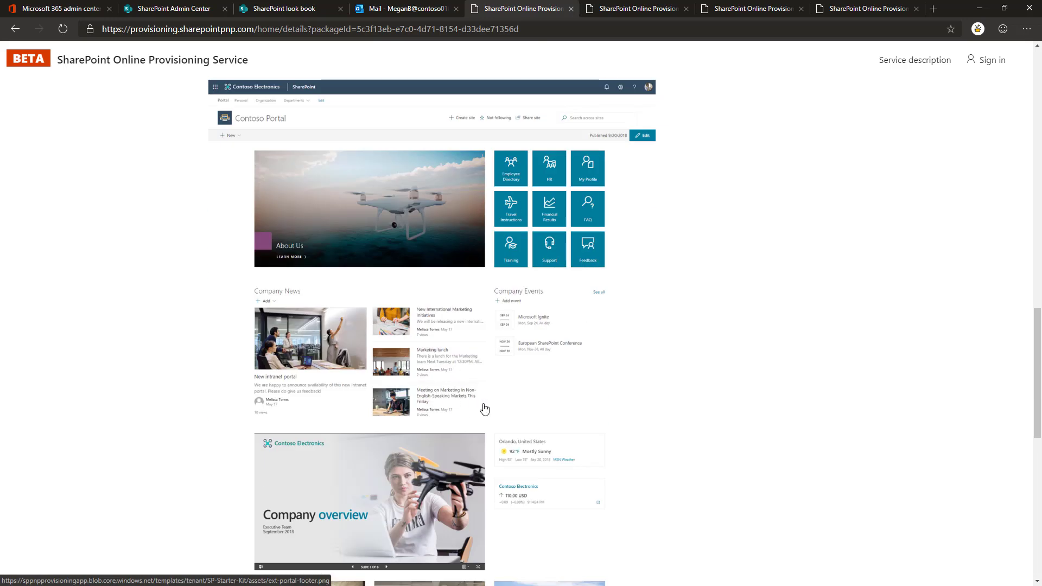
scroll(495, 408, down, 7)
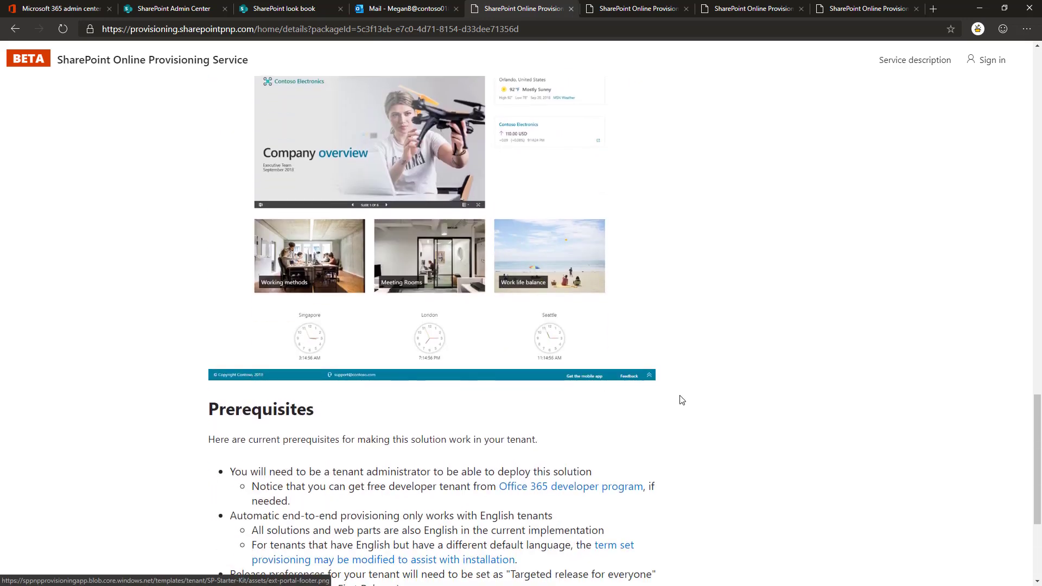
scroll(582, 422, up, 8)
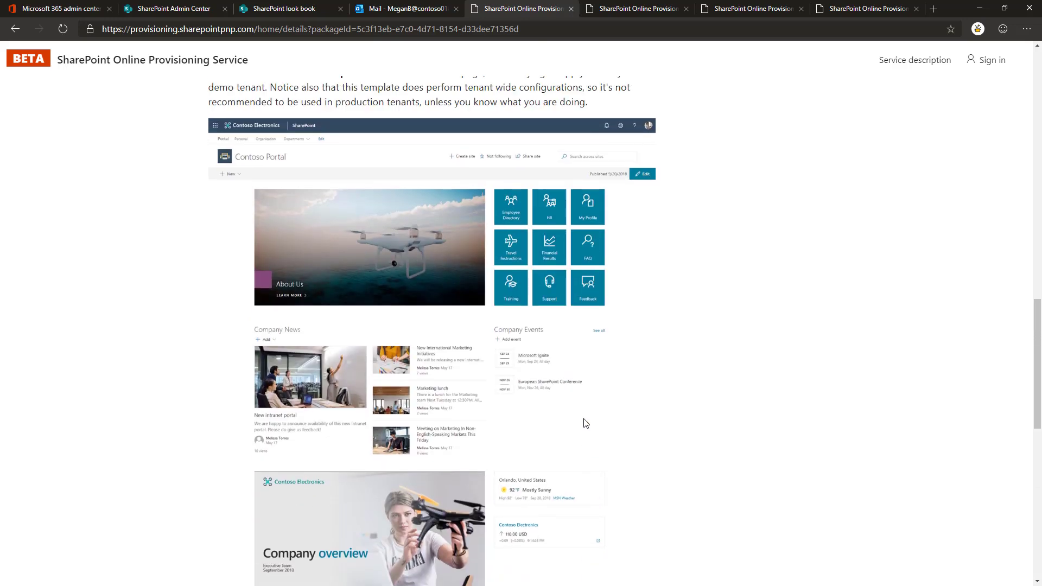
scroll(586, 423, up, 4)
click(497, 266)
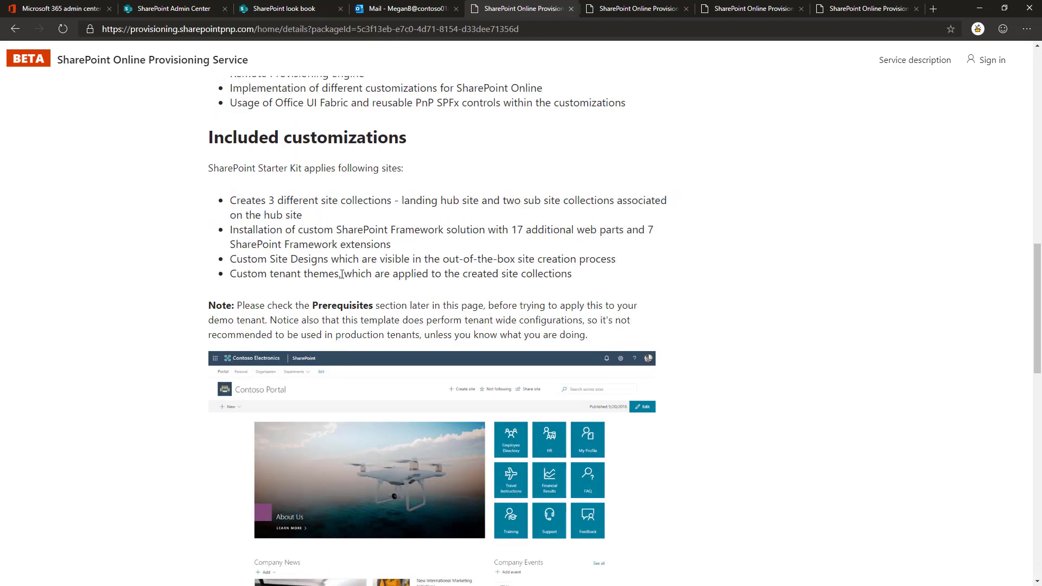
drag(342, 276, 230, 279)
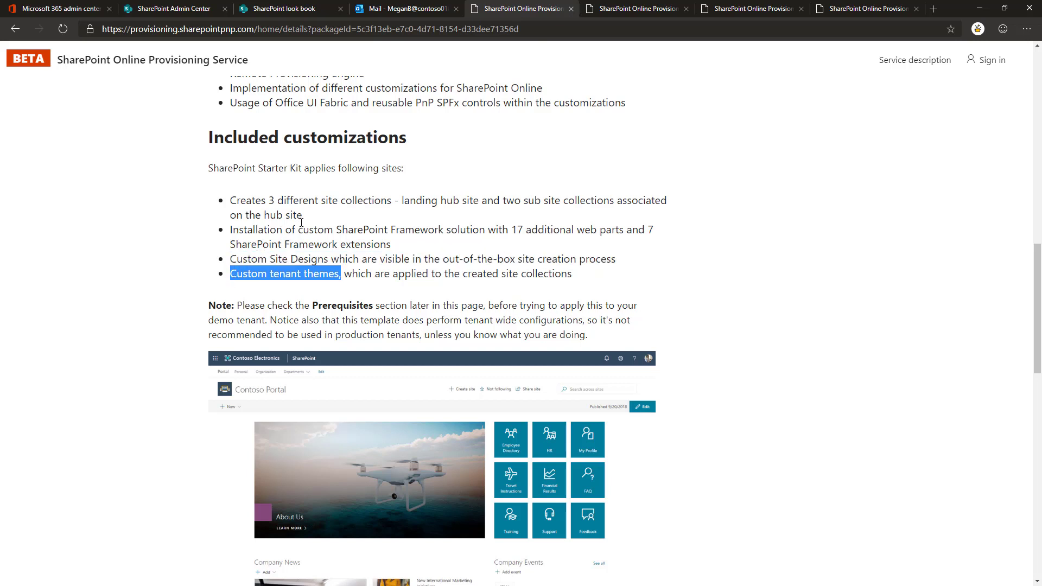
scroll(580, 302, up, 1)
scroll(580, 302, up, 10)
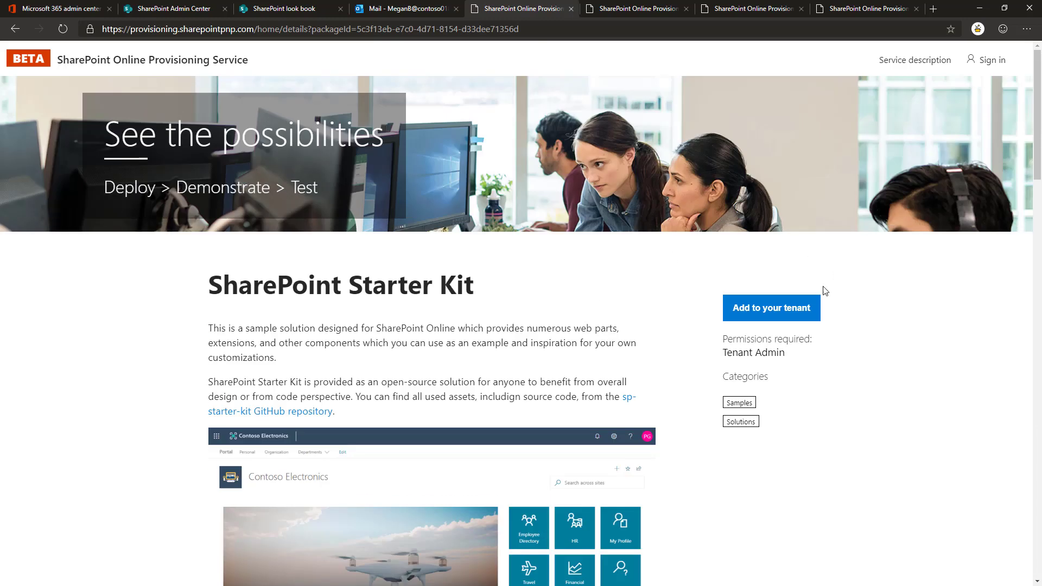
Add the Starter Kit to the tenant with site URL prefix 'con' and start provisioning
click(774, 308)
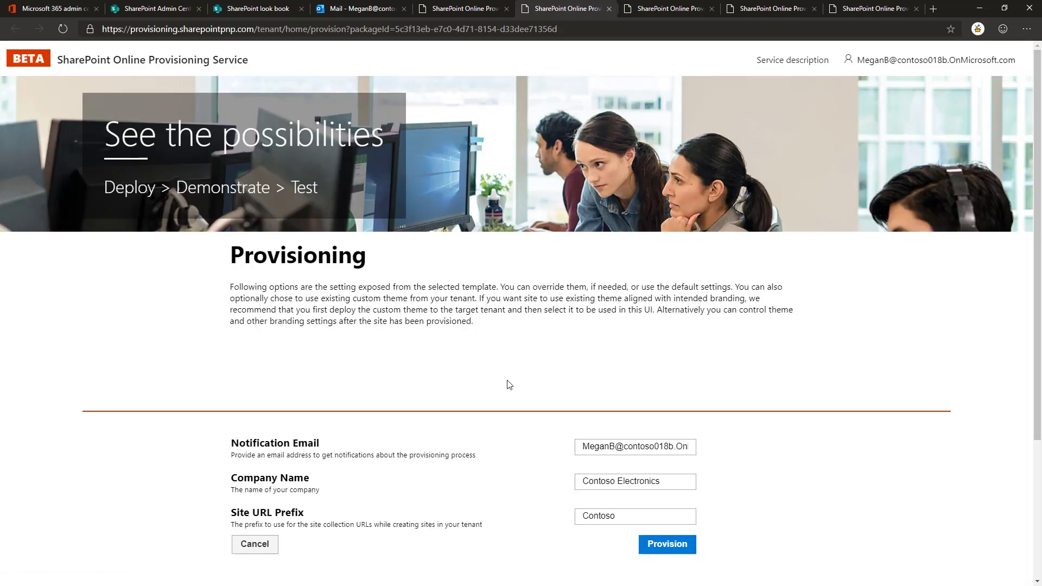
scroll(509, 385, down, 3)
double_click(599, 335)
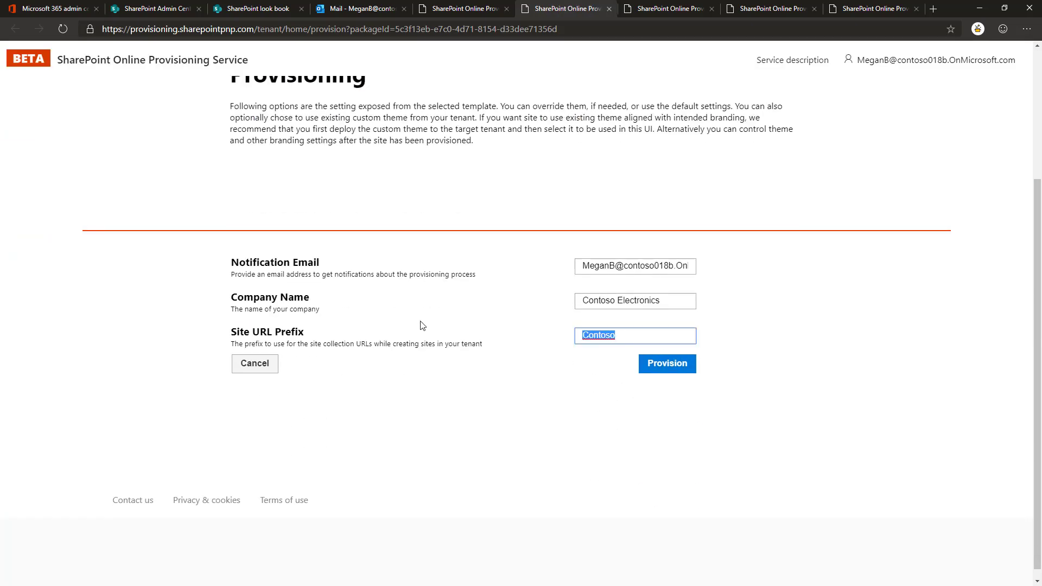
text(con)
key(Tab)
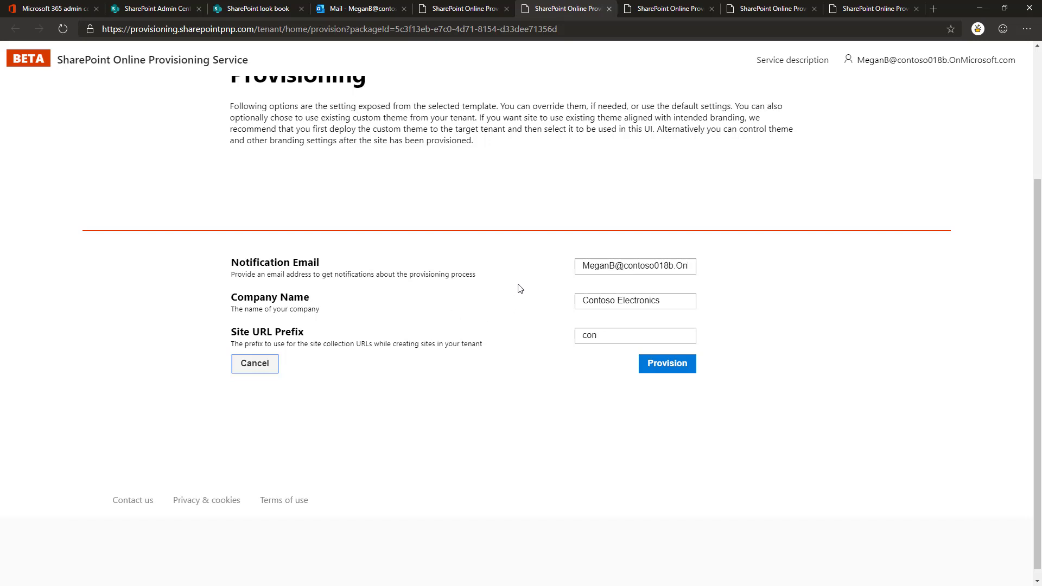
click(678, 360)
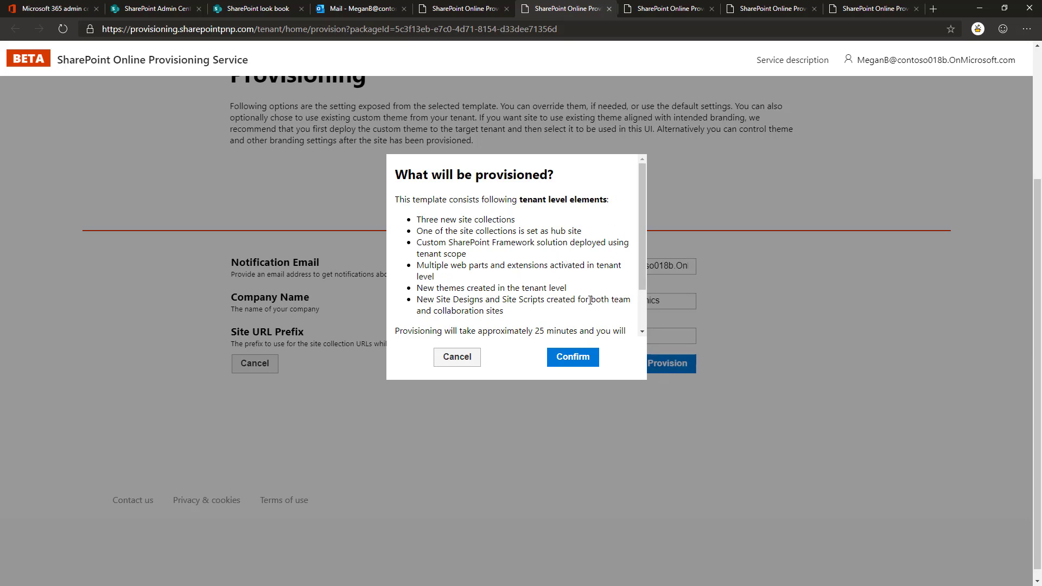
Review the 25-minute estimate in the summary, confirm, and check the notification email address
drag(526, 331, 602, 335)
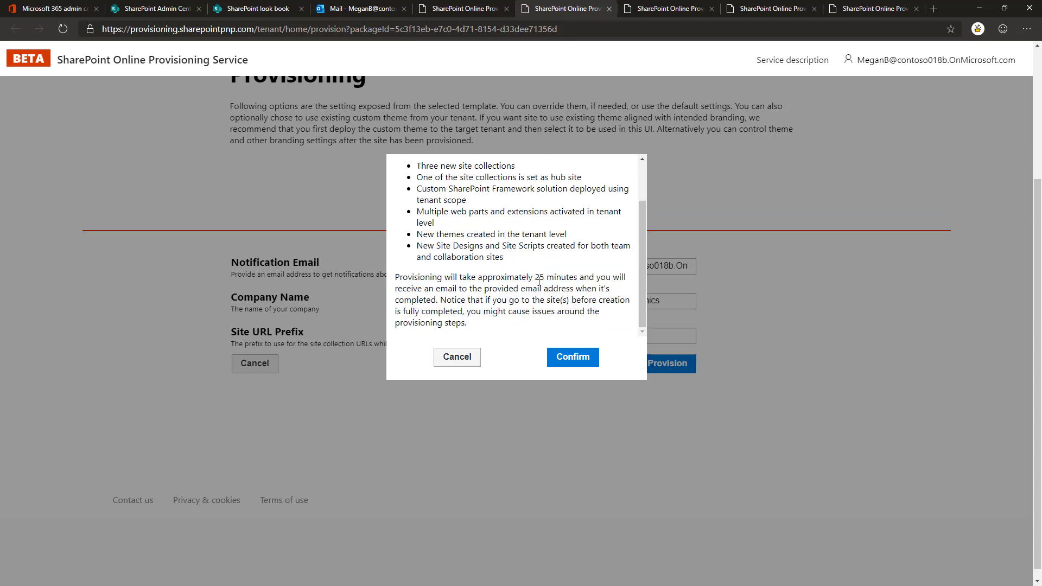
drag(535, 277, 577, 277)
click(580, 276)
drag(646, 239, 642, 201)
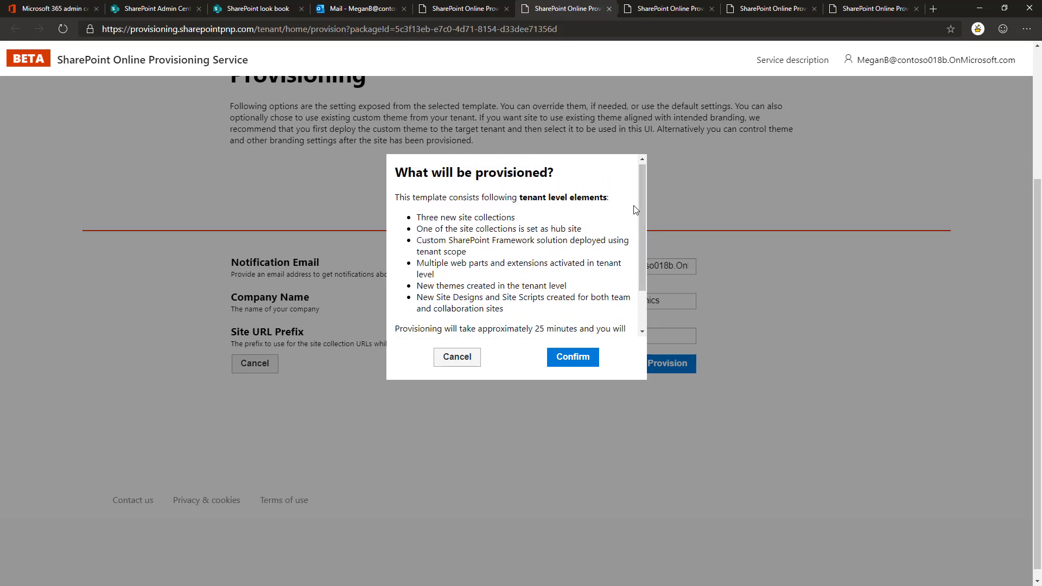
click(575, 360)
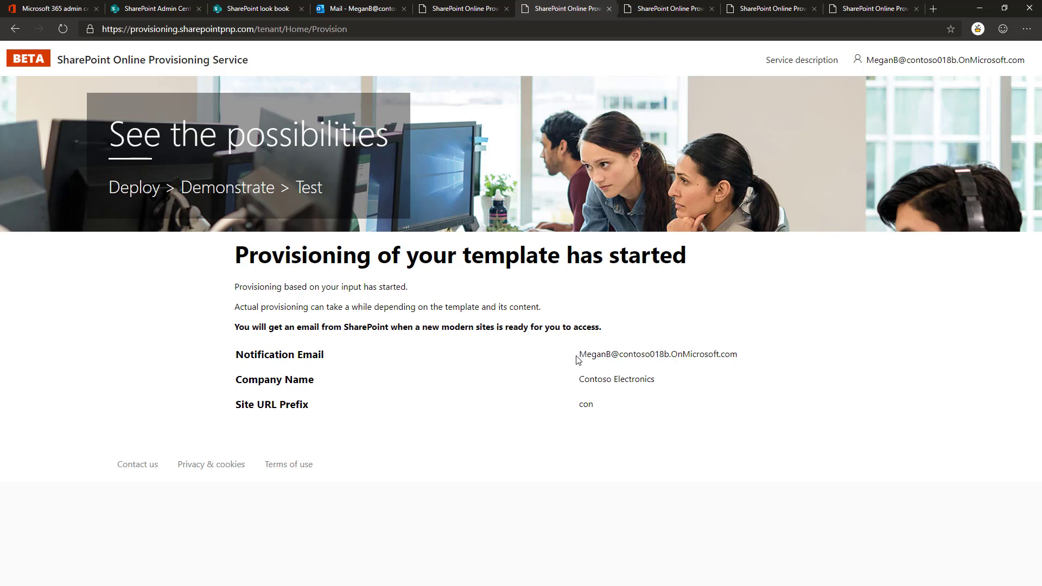
drag(579, 358, 736, 348)
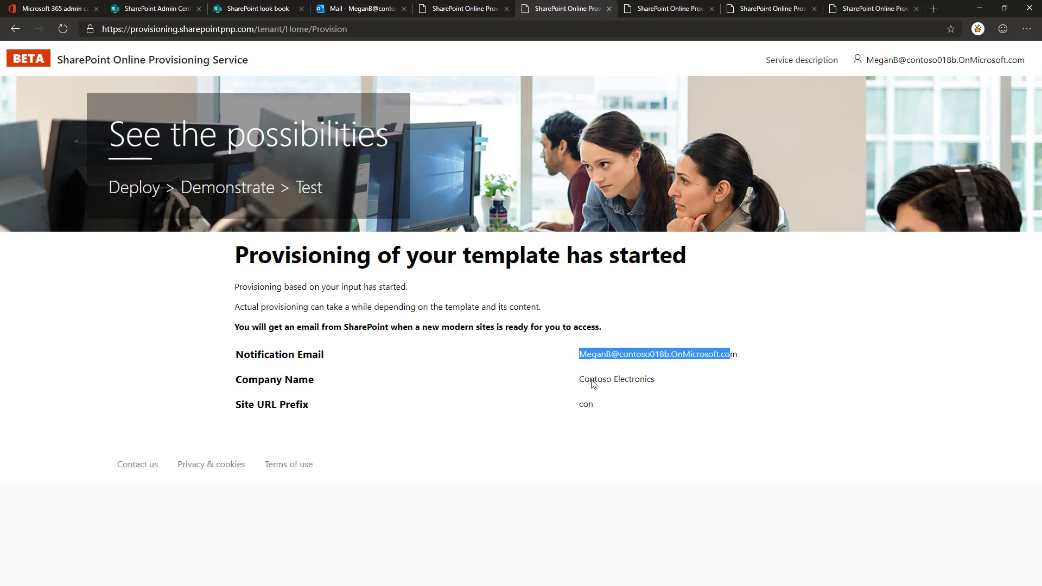
click(486, 447)
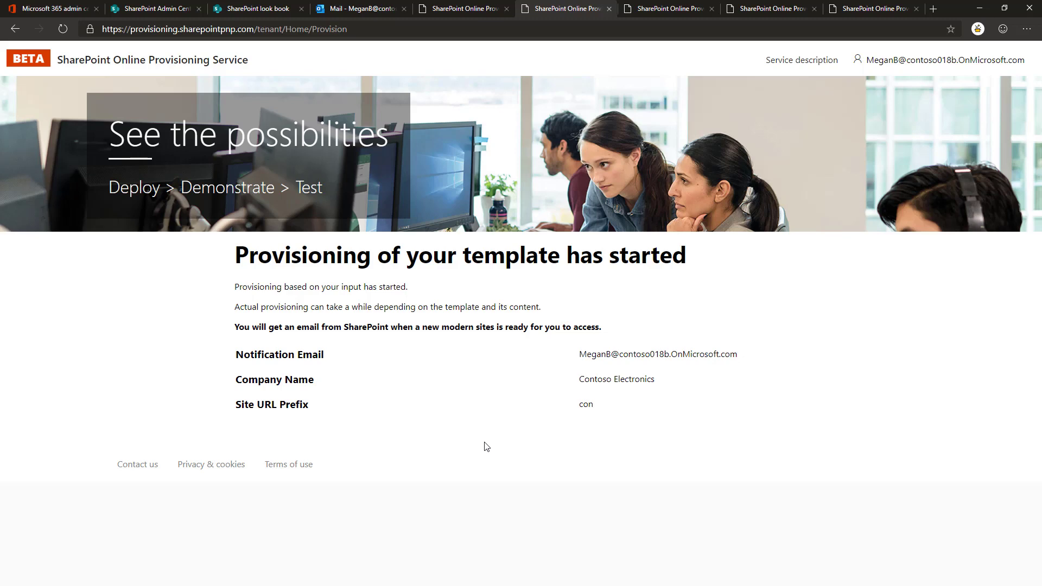
In the mailbox, open the Contoso Workshop Site provisioning-complete email and show its blocked images
click(378, 11)
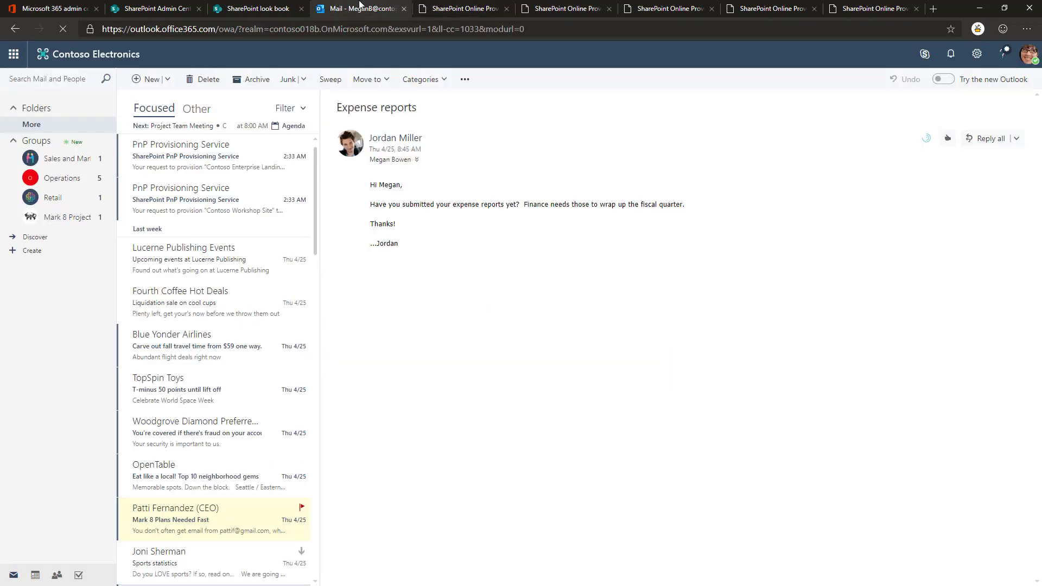
click(189, 191)
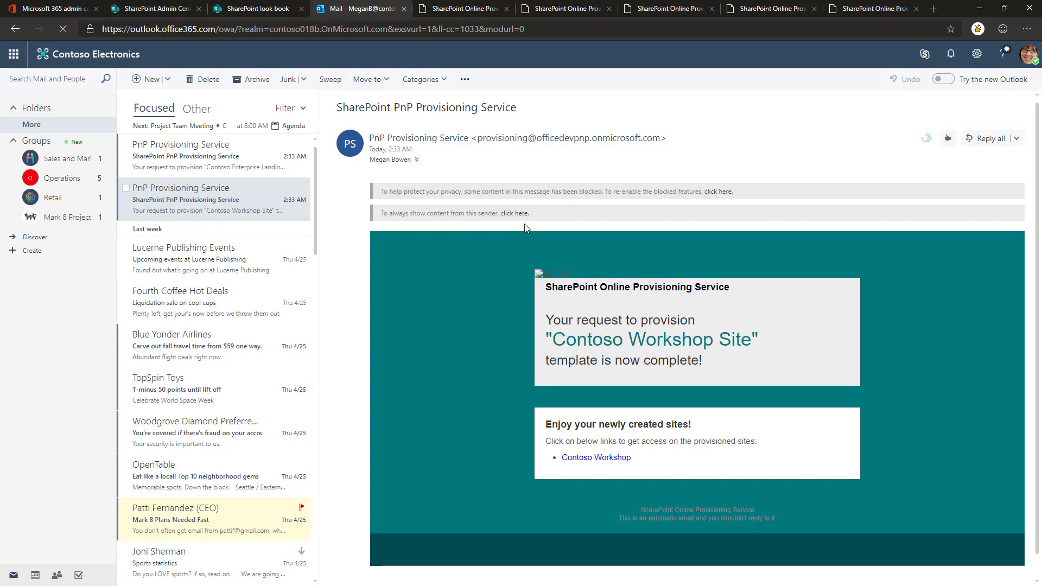
click(728, 192)
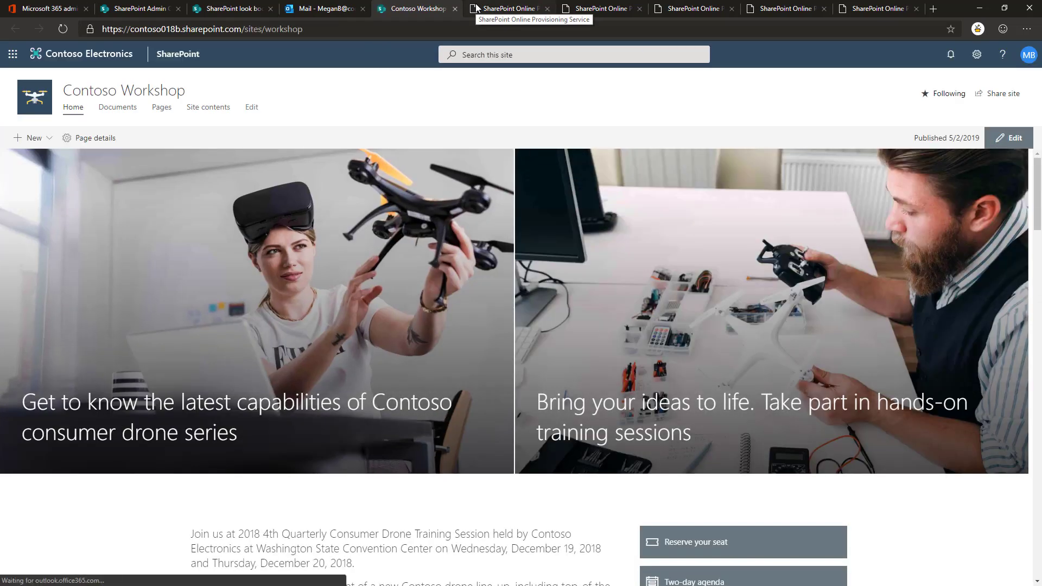
scroll(468, 237, down, 7)
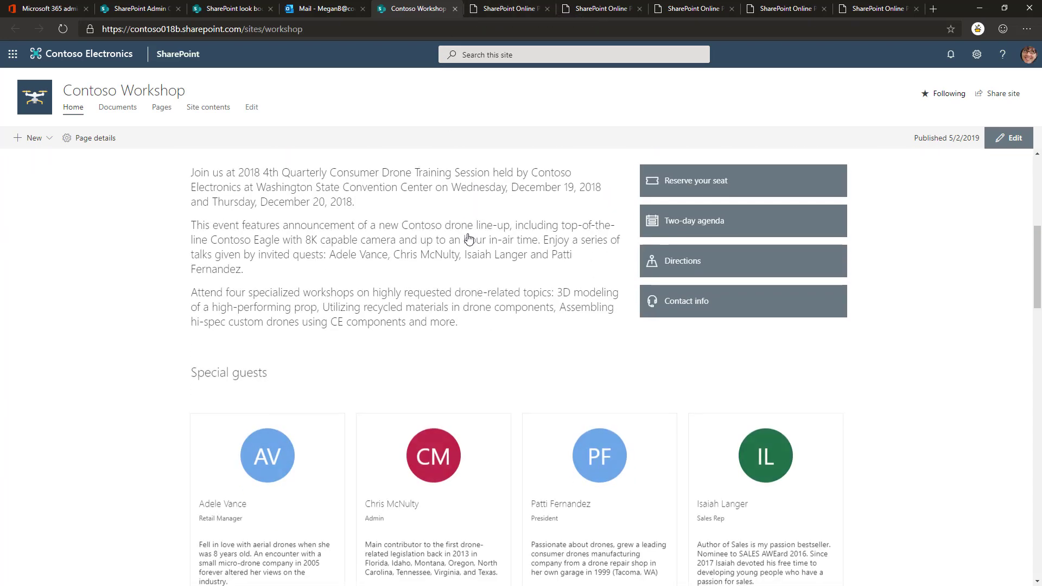
scroll(143, 361, down, 9)
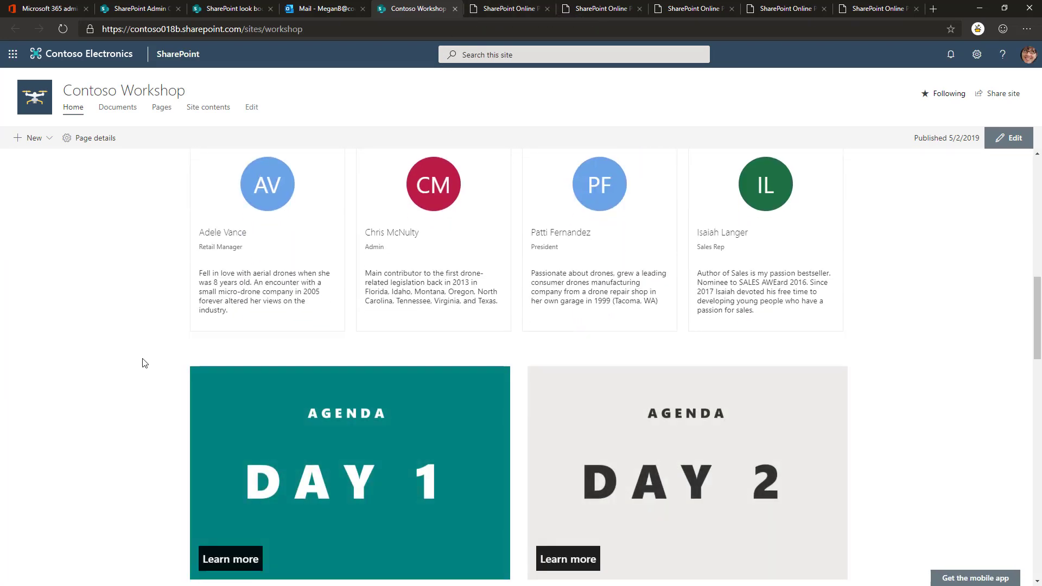
scroll(142, 363, down, 10)
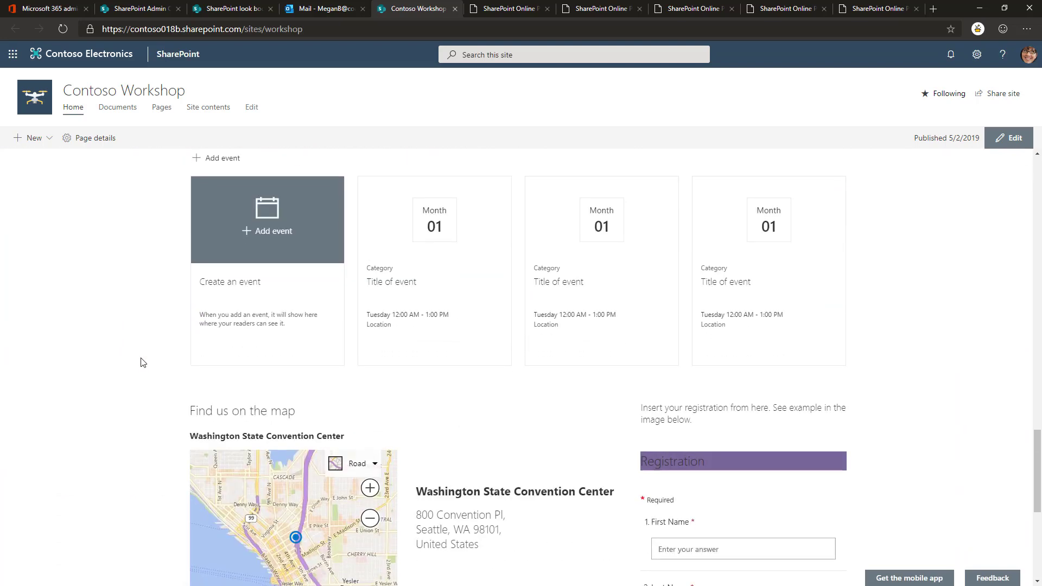
scroll(142, 363, down, 2)
scroll(143, 360, down, 2)
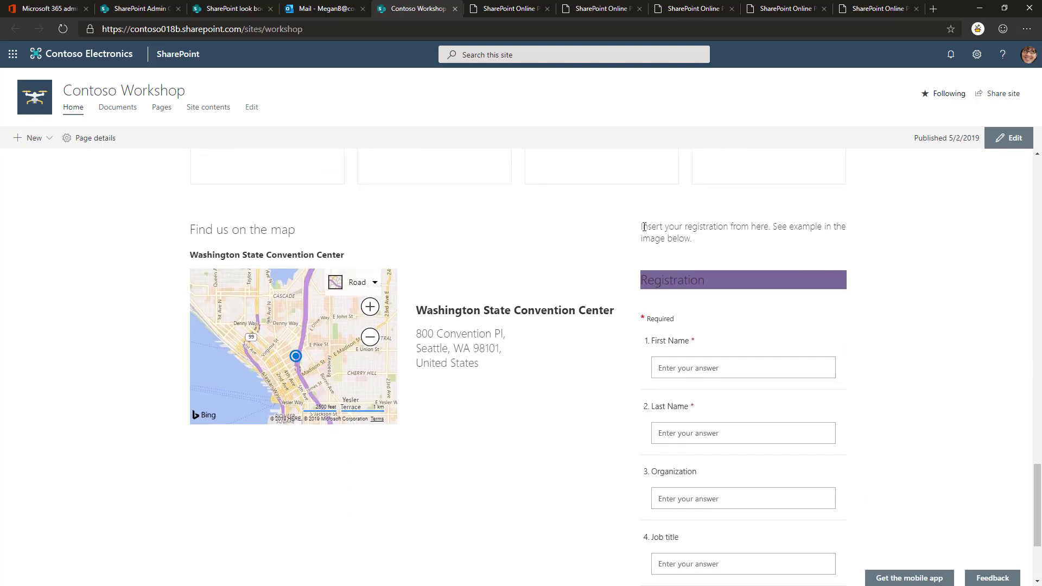
drag(647, 225, 673, 239)
scroll(685, 234, down, 2)
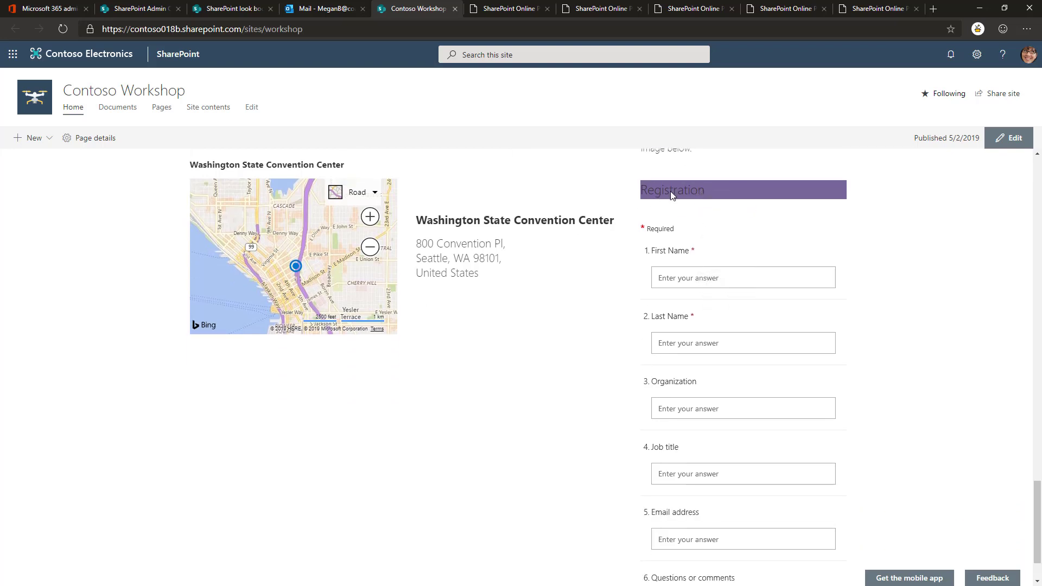
scroll(689, 359, down, 1)
scroll(688, 348, up, 3)
drag(712, 258, 639, 248)
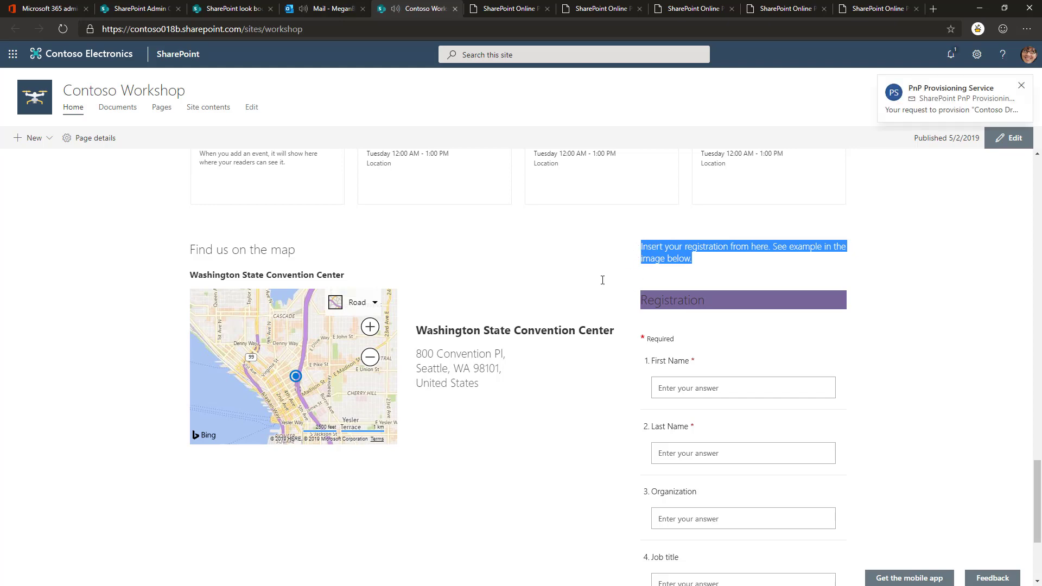
scroll(602, 282, up, 15)
scroll(584, 314, down, 15)
scroll(586, 318, up, 3)
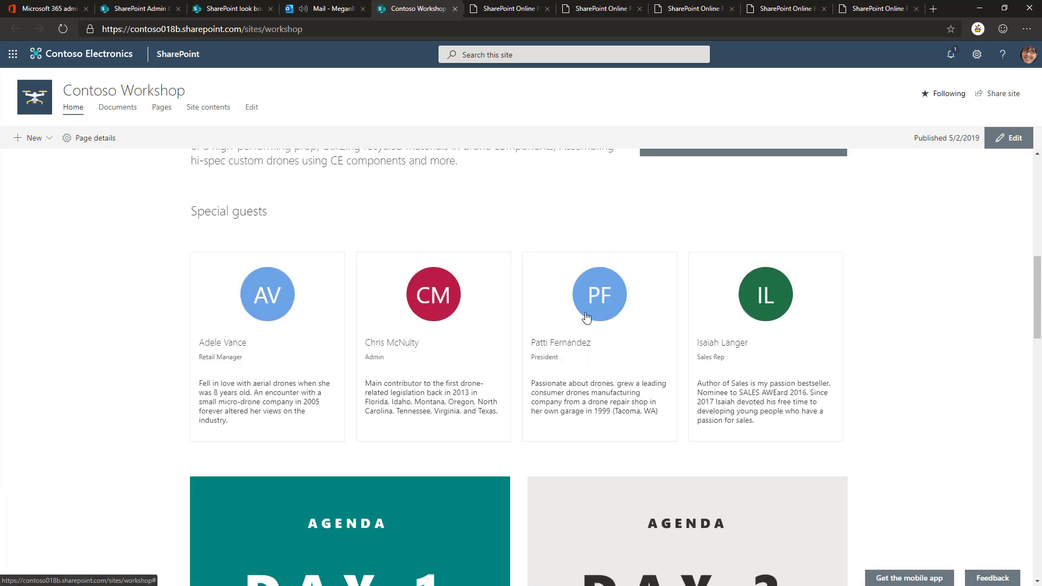
scroll(586, 318, up, 7)
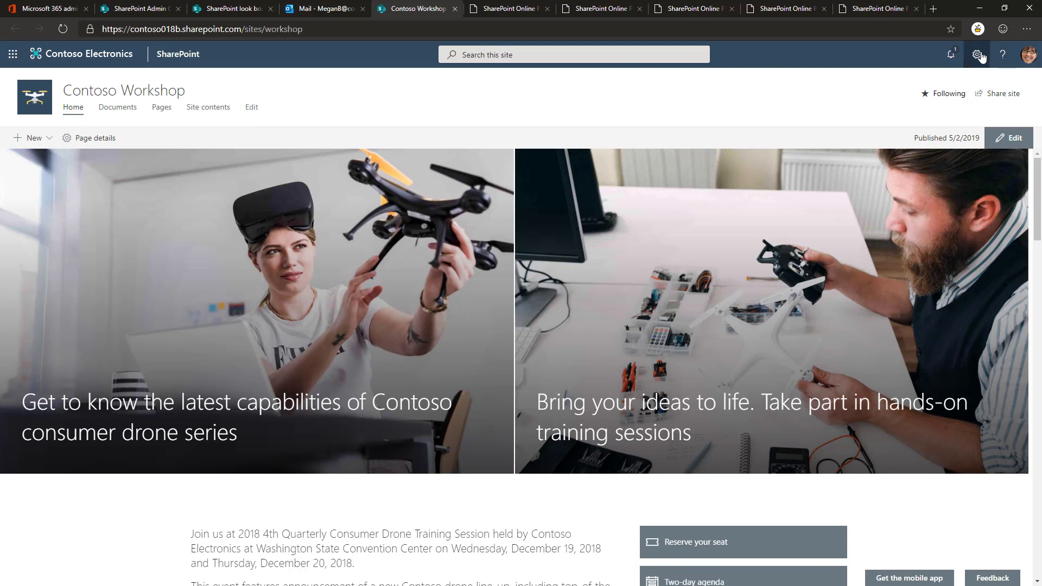
Change the site header background to white after trying the blue and grey options, and save
click(980, 49)
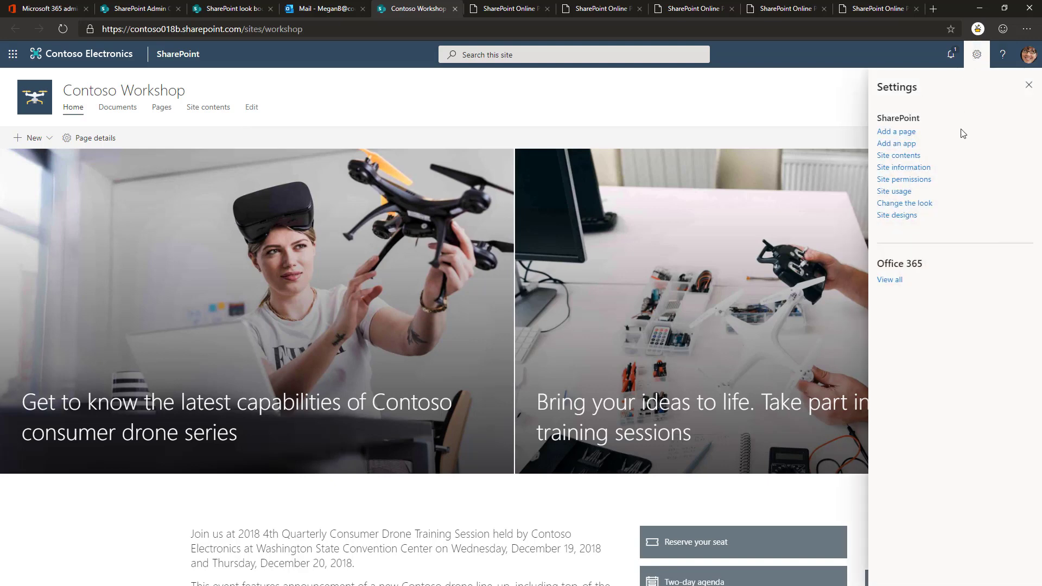
click(932, 205)
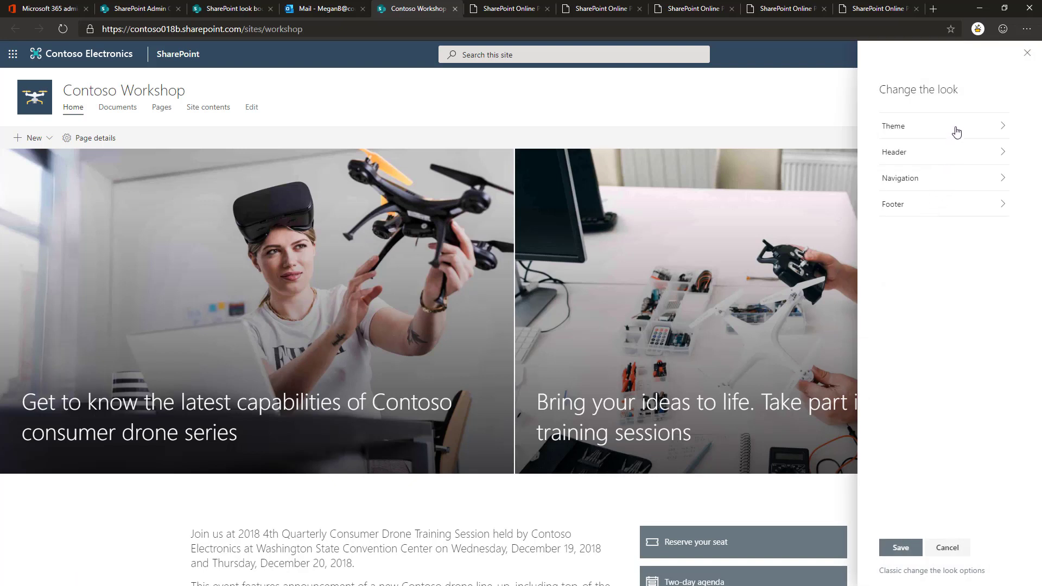
click(950, 154)
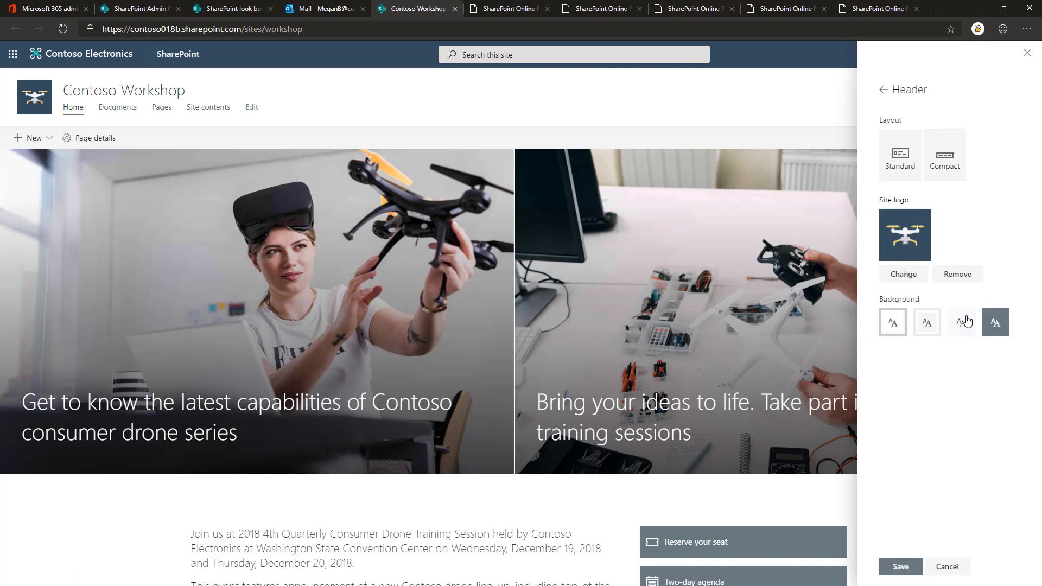
click(995, 323)
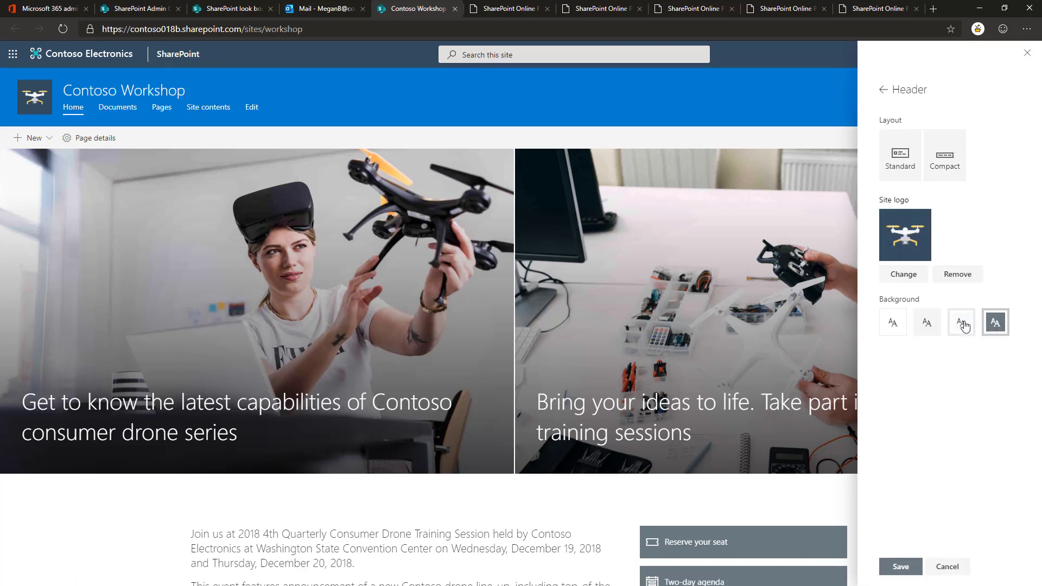
click(928, 324)
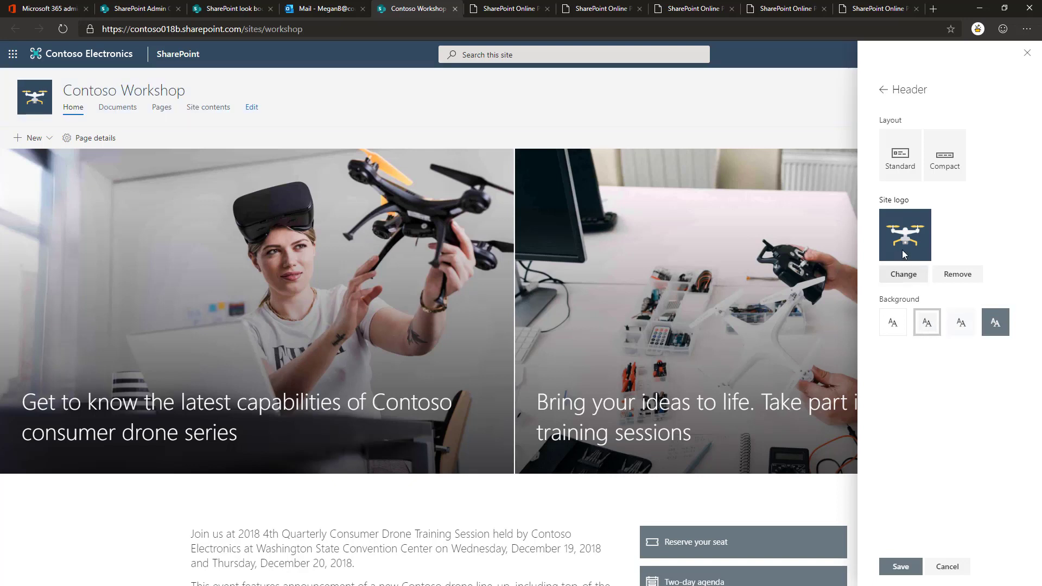
click(995, 323)
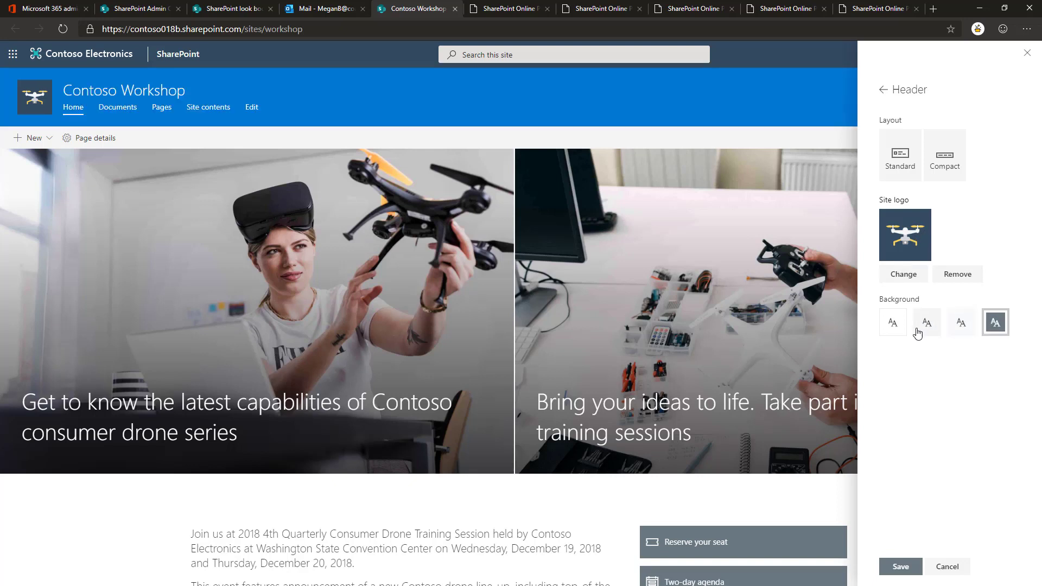
click(961, 323)
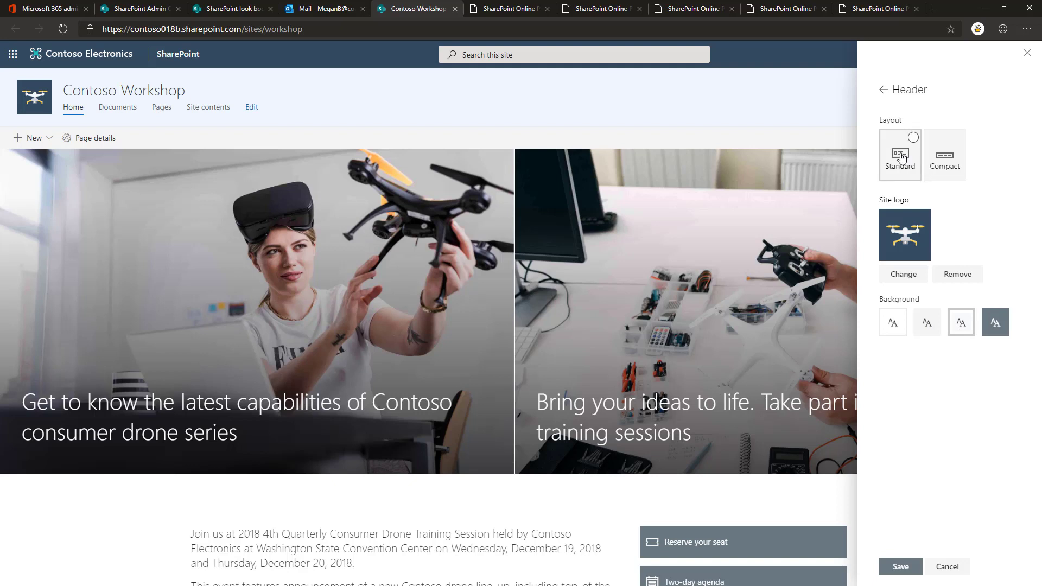
click(893, 323)
click(901, 567)
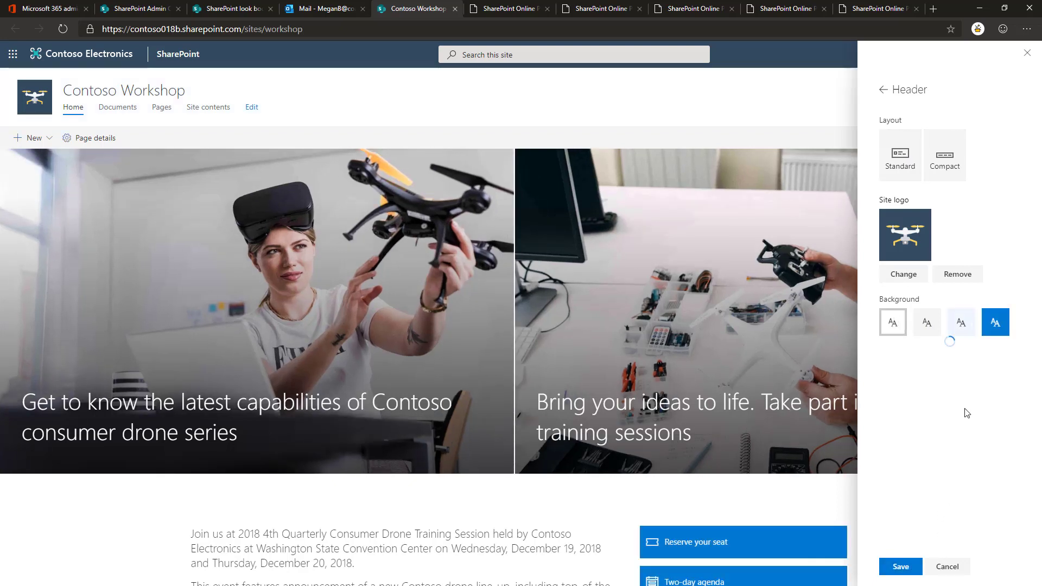
Close the settings pane and scroll down to the Special guests and Agenda sections
click(1028, 54)
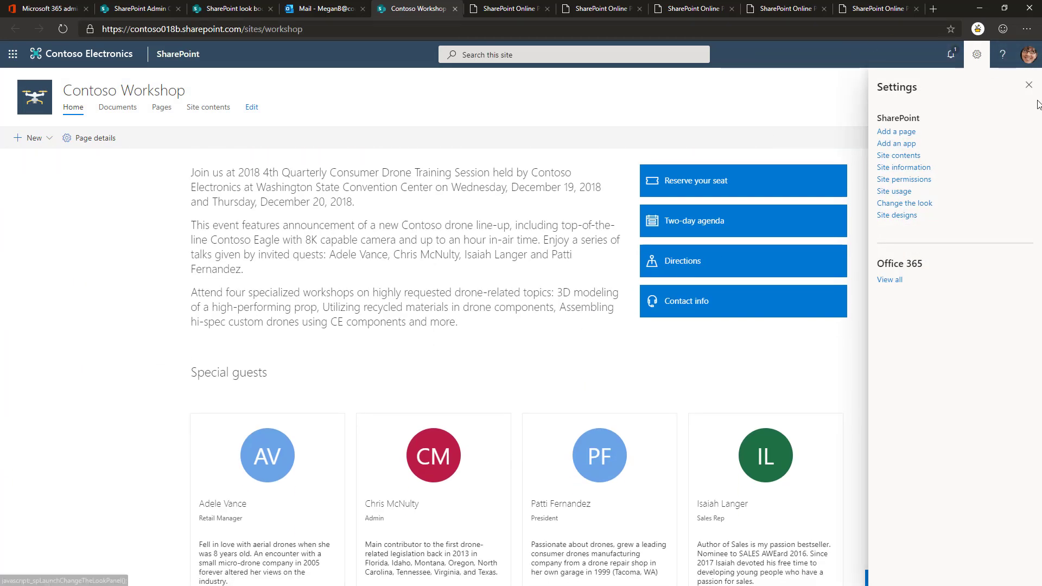
click(1028, 84)
scroll(279, 396, down, 4)
scroll(277, 356, up, 6)
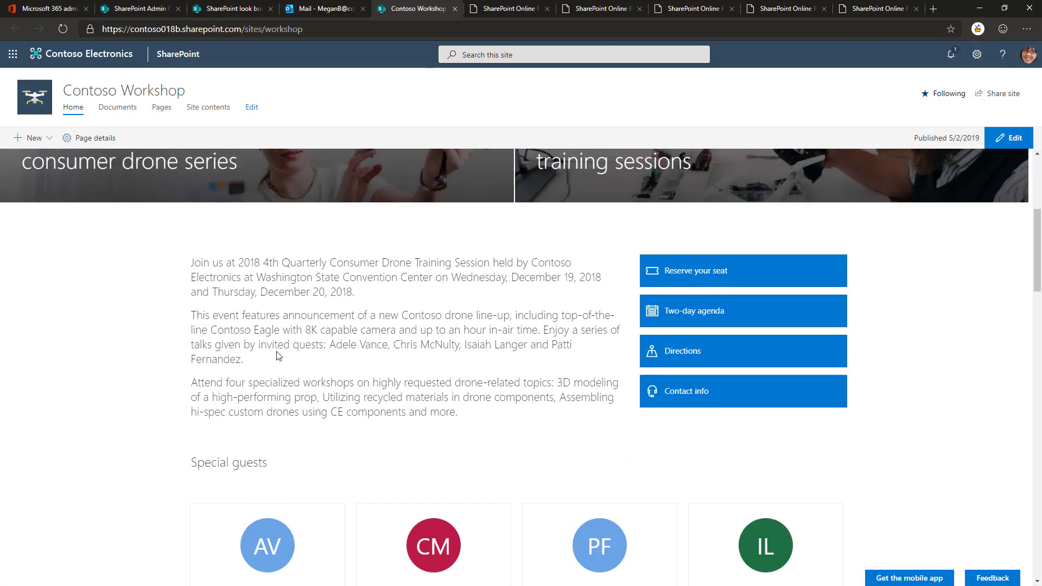
scroll(321, 311, down, 5)
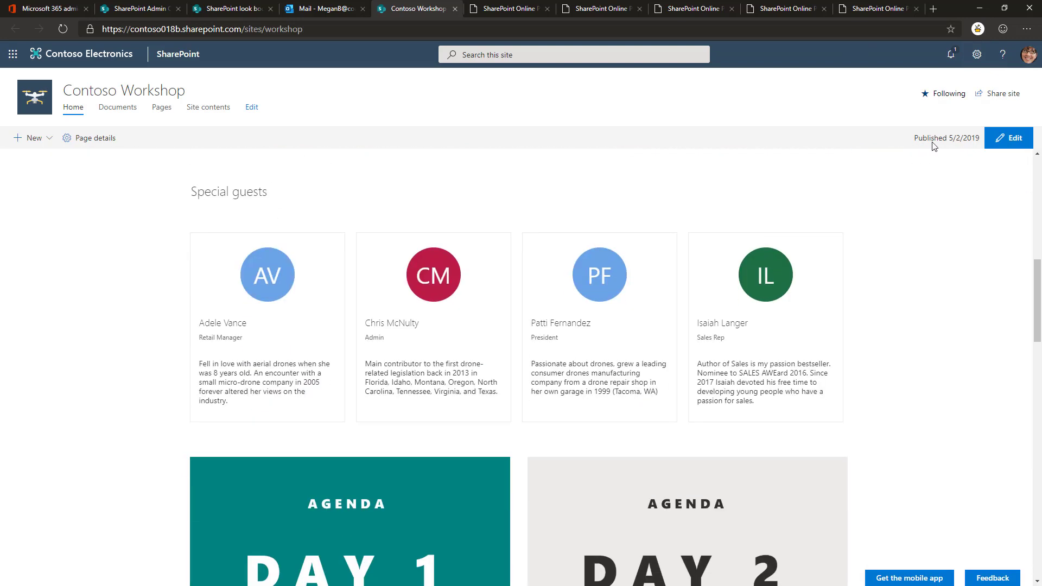
Put the workshop home page into edit mode and scroll to the events section
click(1011, 137)
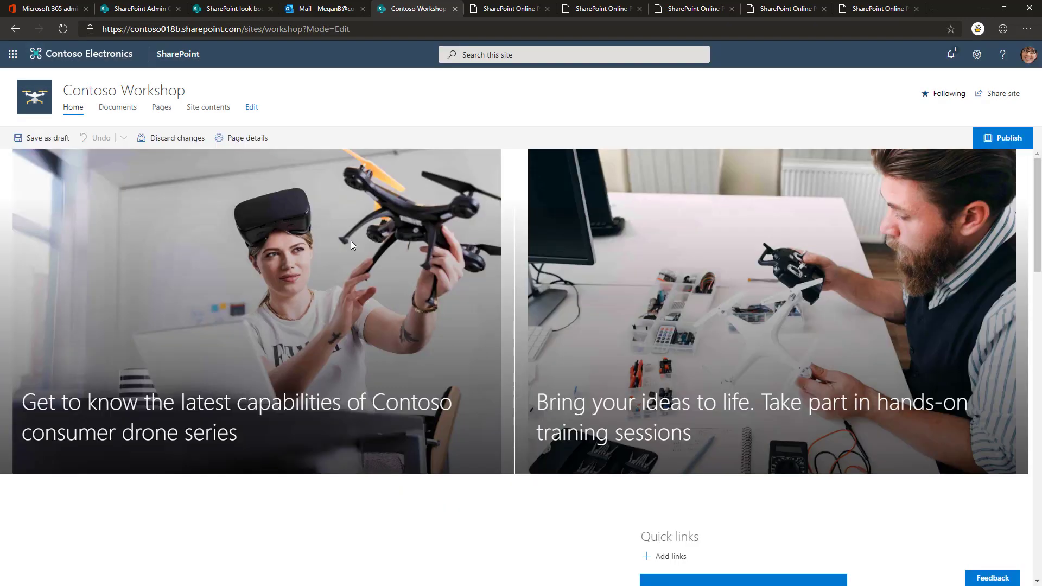
scroll(495, 342, down, 10)
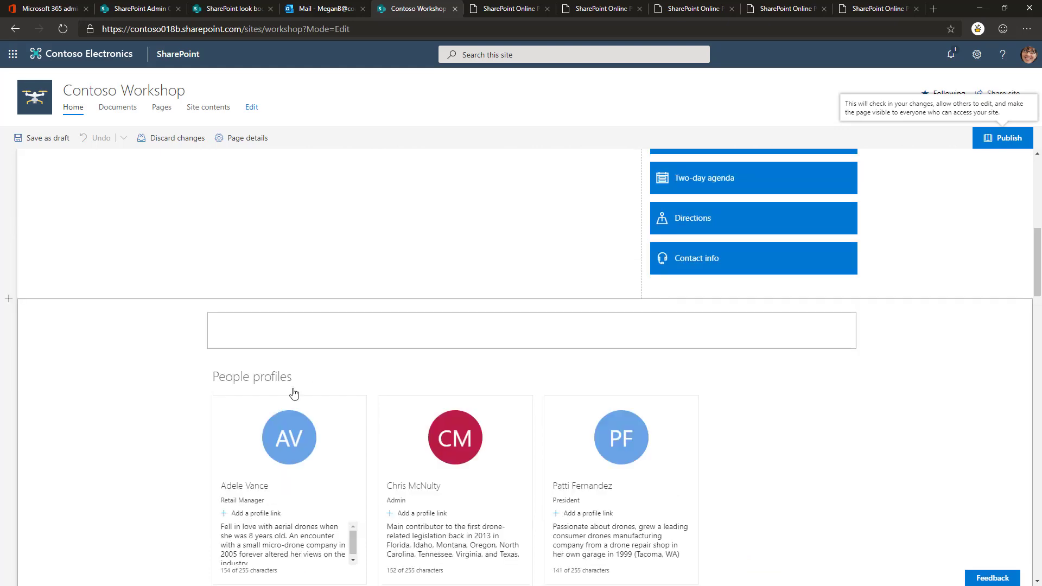
scroll(282, 369, down, 5)
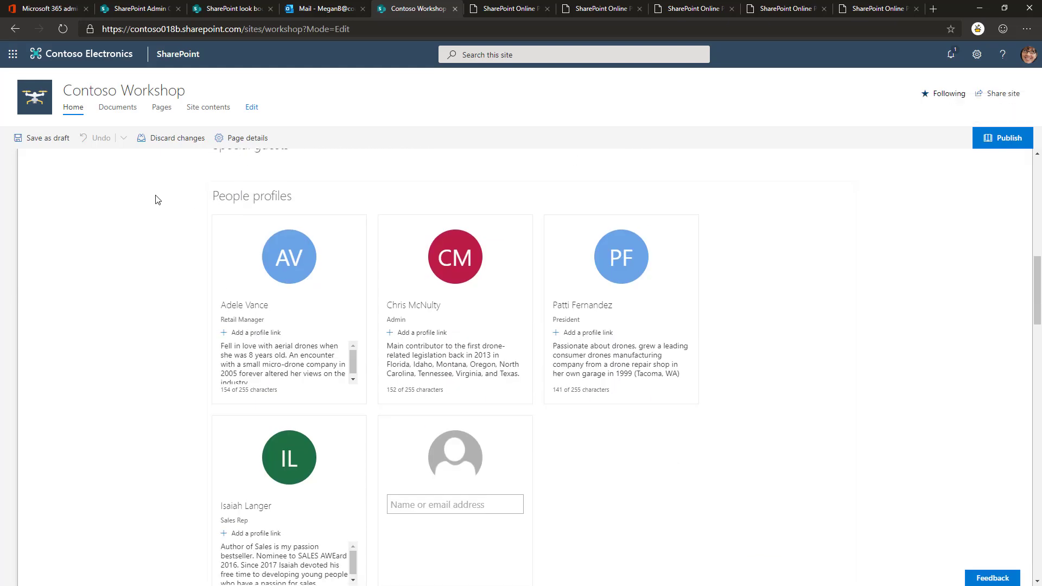
scroll(155, 211, down, 6)
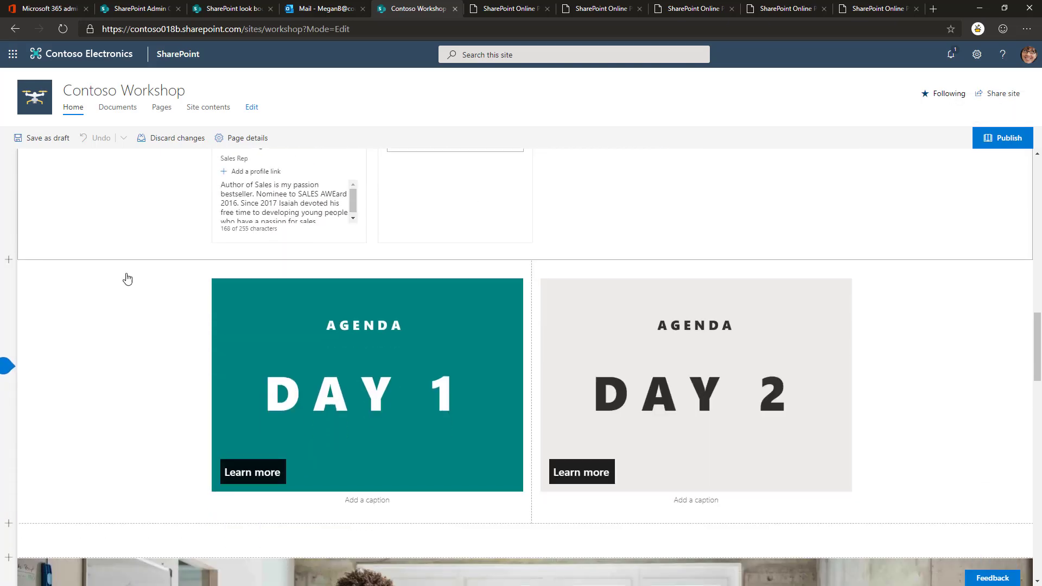
scroll(116, 301, down, 5)
scroll(93, 312, down, 5)
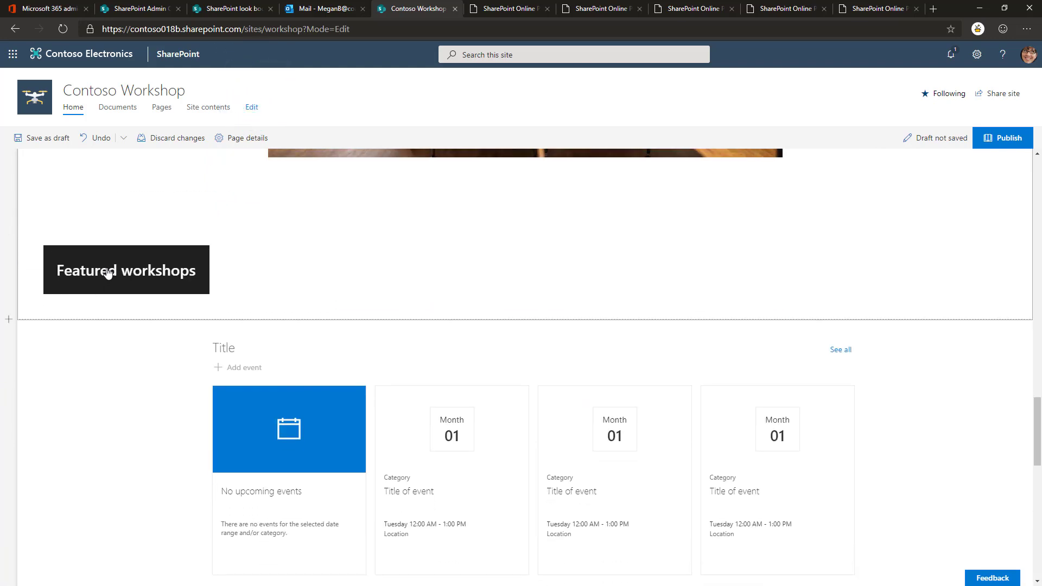
scroll(108, 273, down, 3)
scroll(122, 223, up, 1)
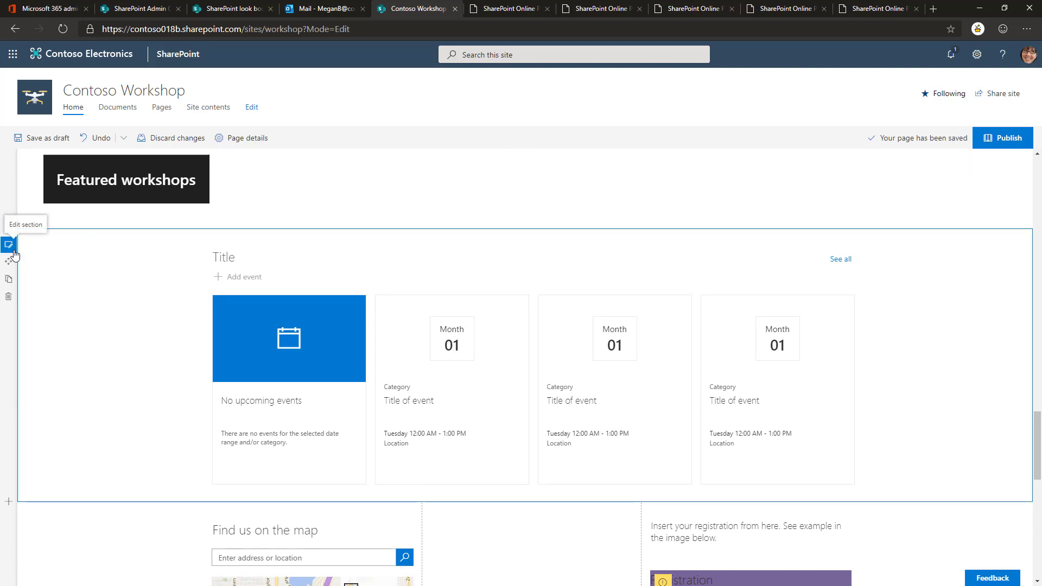
Give the events section a Soft light-blue background instead of Strong blue
click(12, 249)
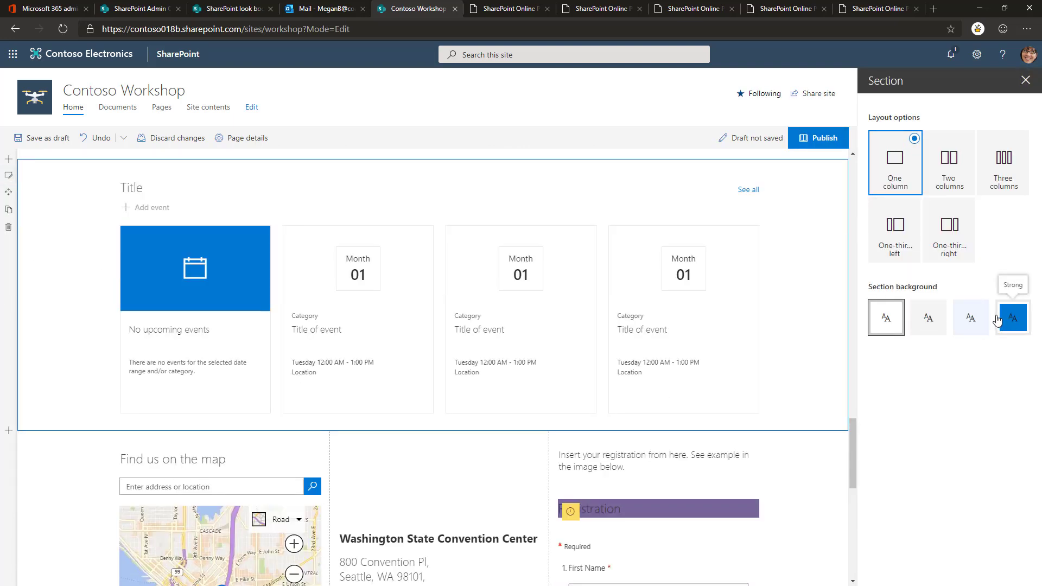
click(1011, 318)
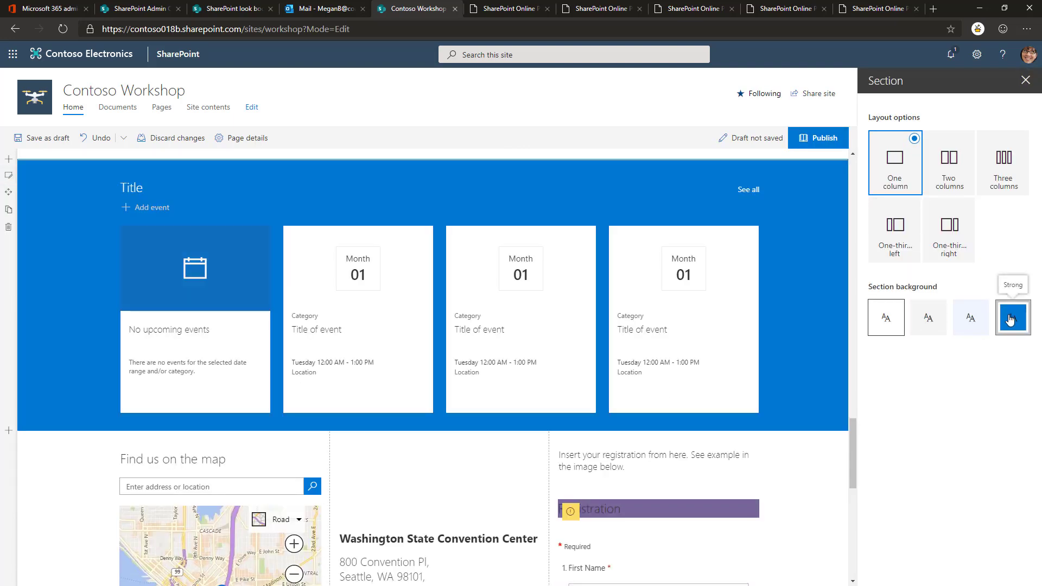
click(973, 318)
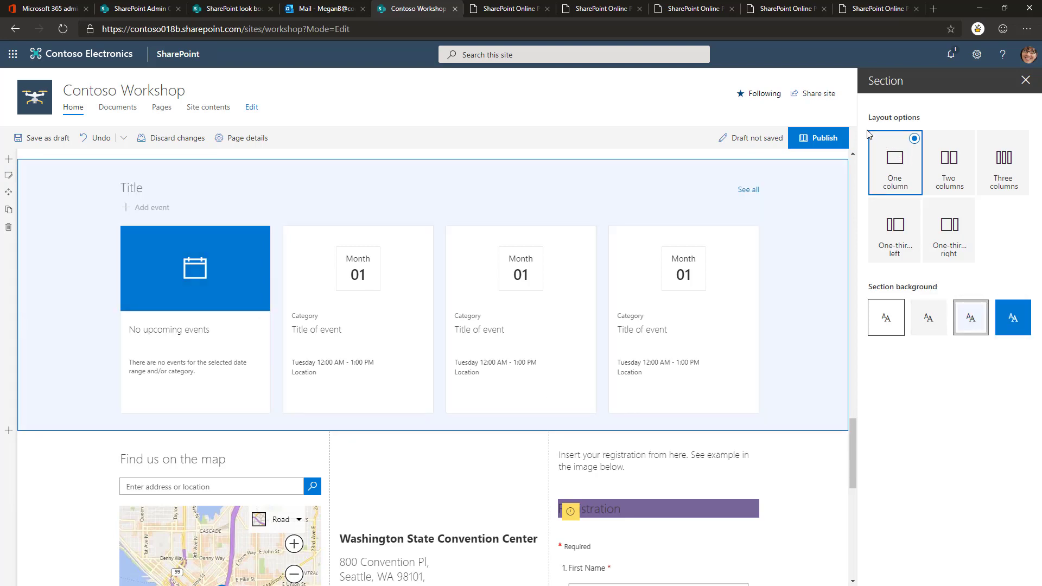
click(1026, 80)
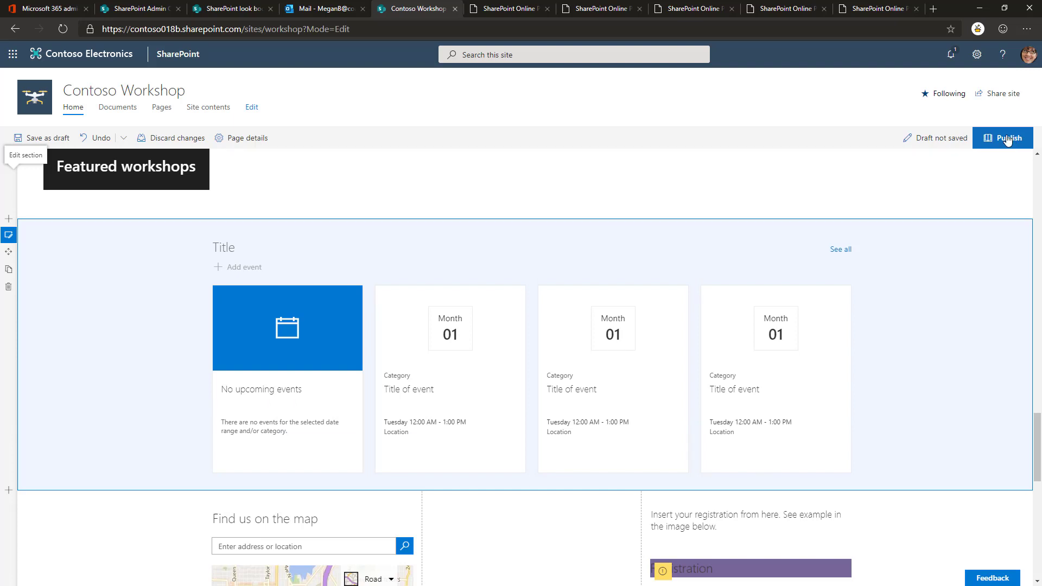
Publish the edited workshop page and go back to the SharePoint Look Book
click(1006, 139)
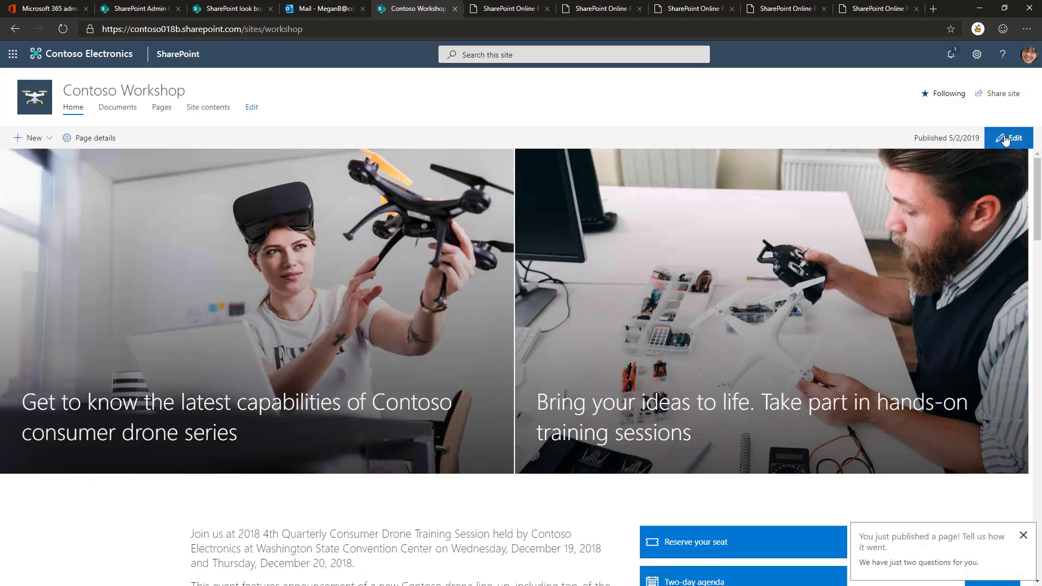
scroll(551, 354, down, 8)
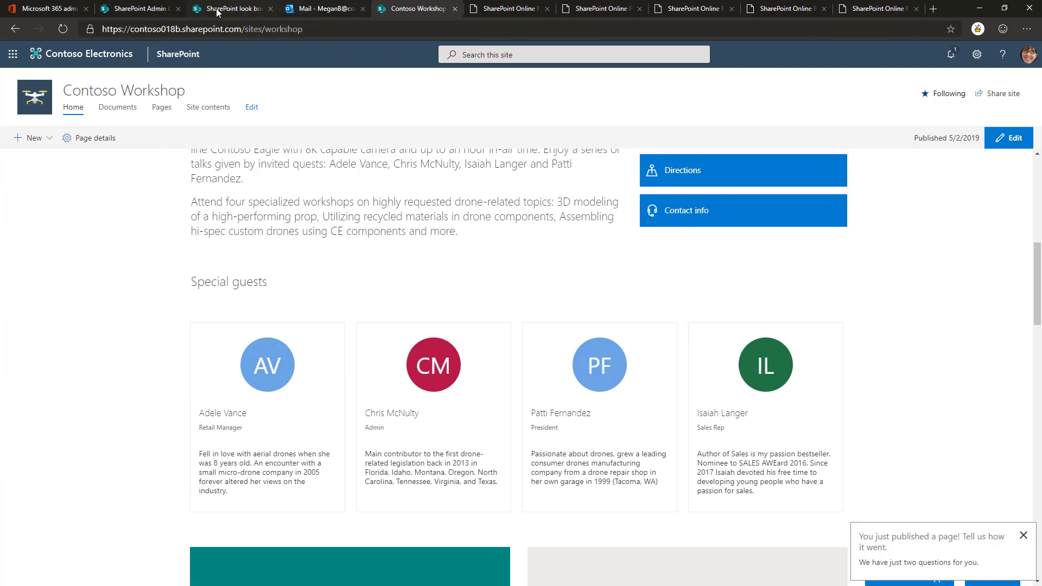
click(233, 11)
scroll(524, 249, down, 10)
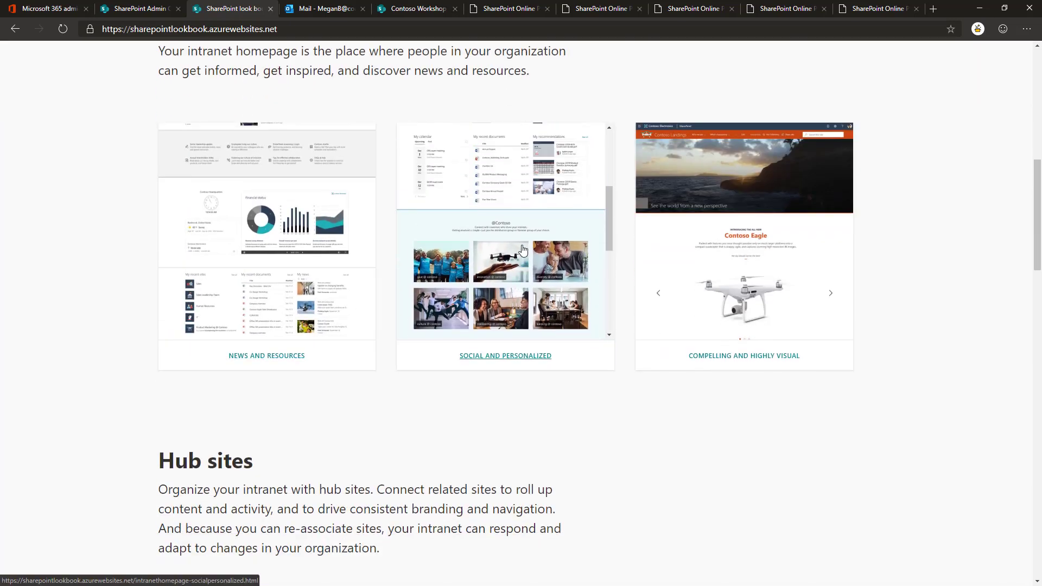
scroll(135, 293, up, 10)
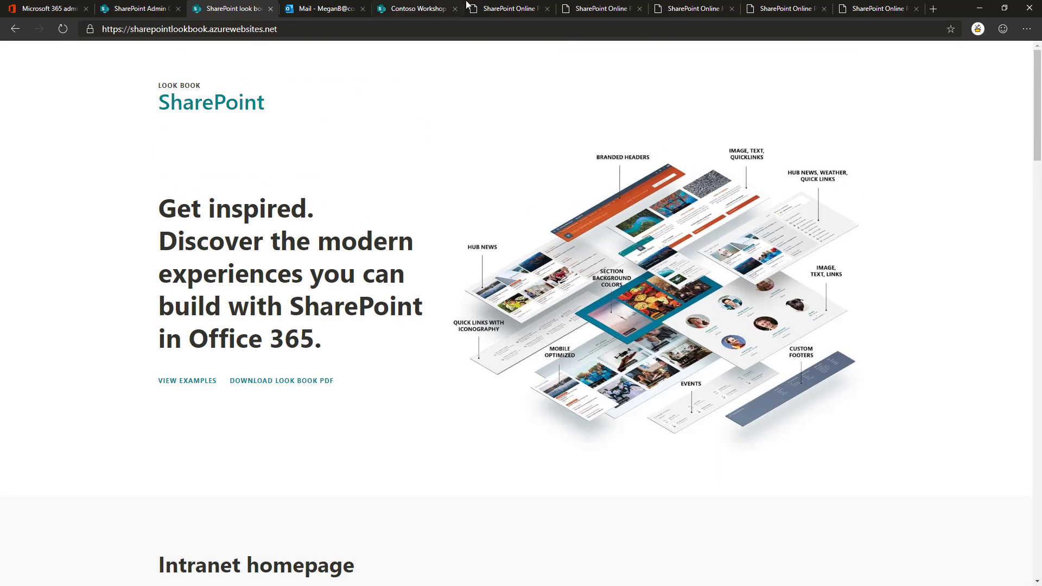
Browse the full list of sample templates on the provisioning home page
click(502, 10)
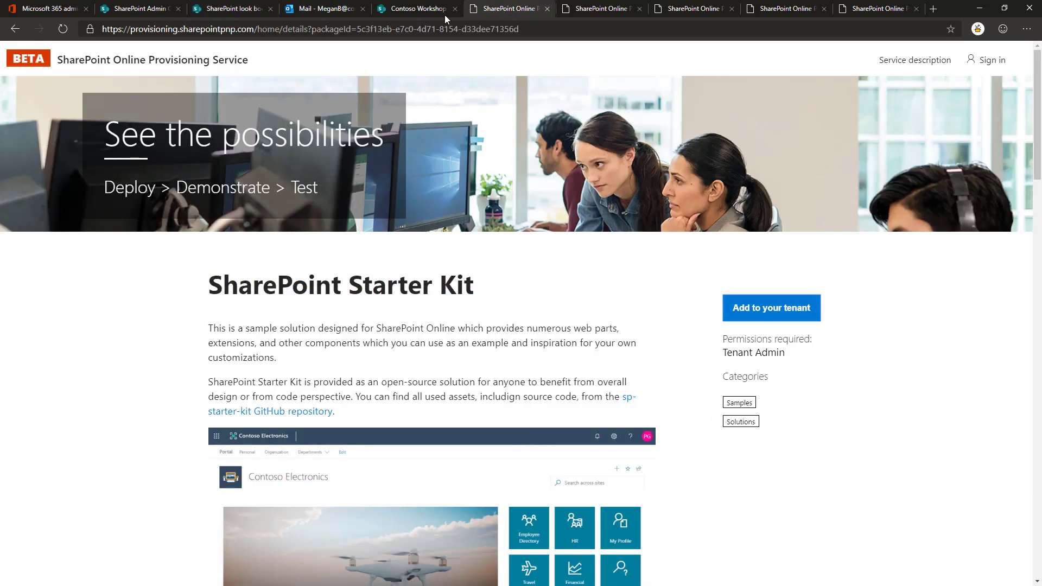
click(182, 70)
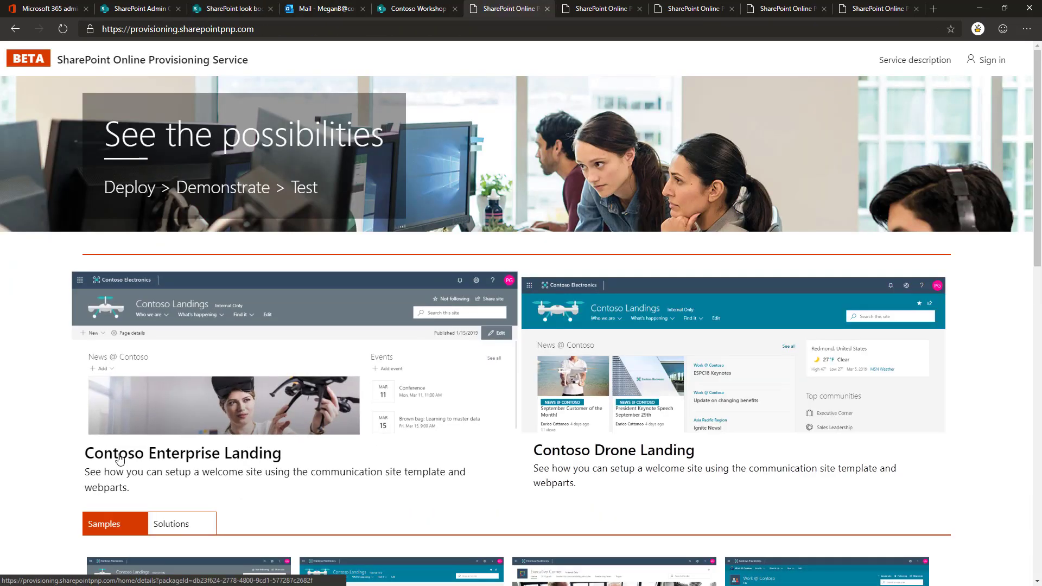
scroll(48, 480, down, 3)
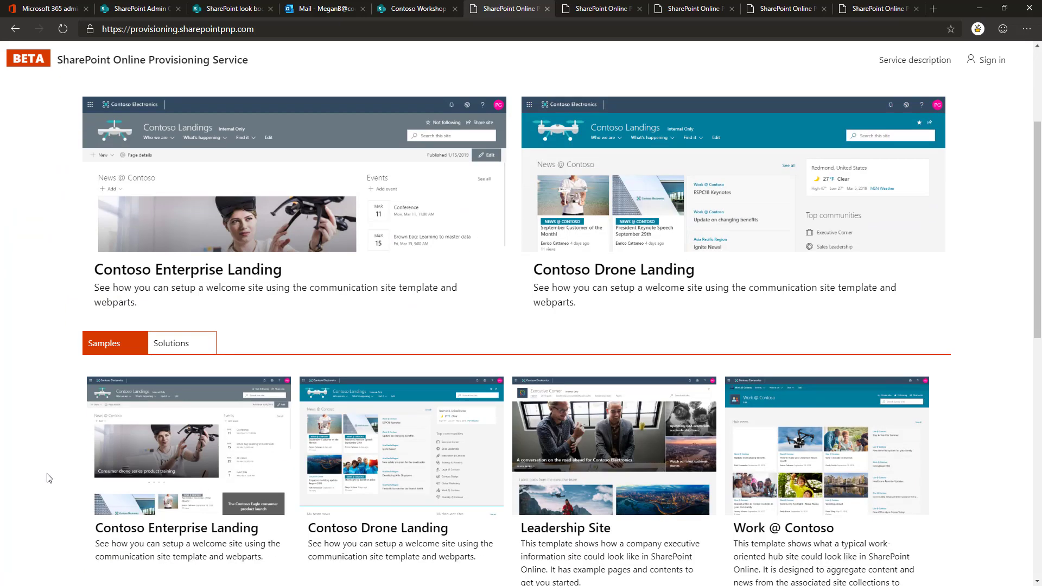
scroll(48, 478, down, 5)
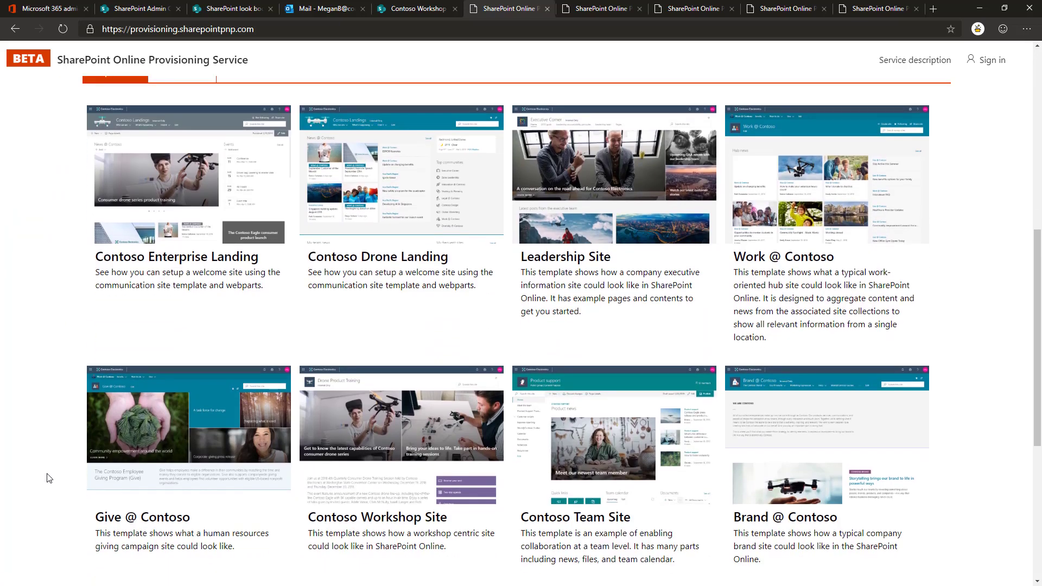
scroll(48, 478, down, 3)
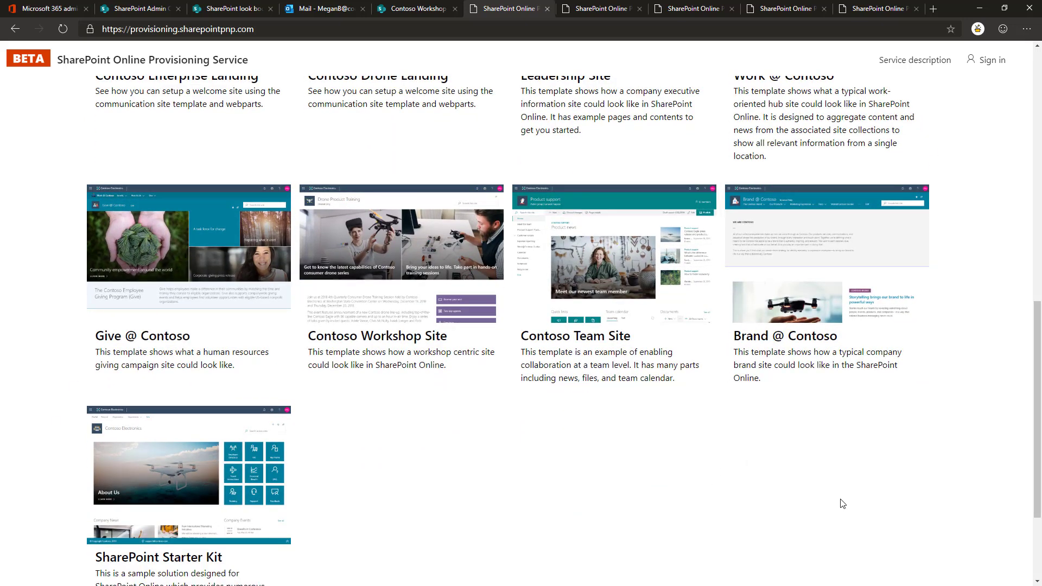
scroll(843, 500, down, 2)
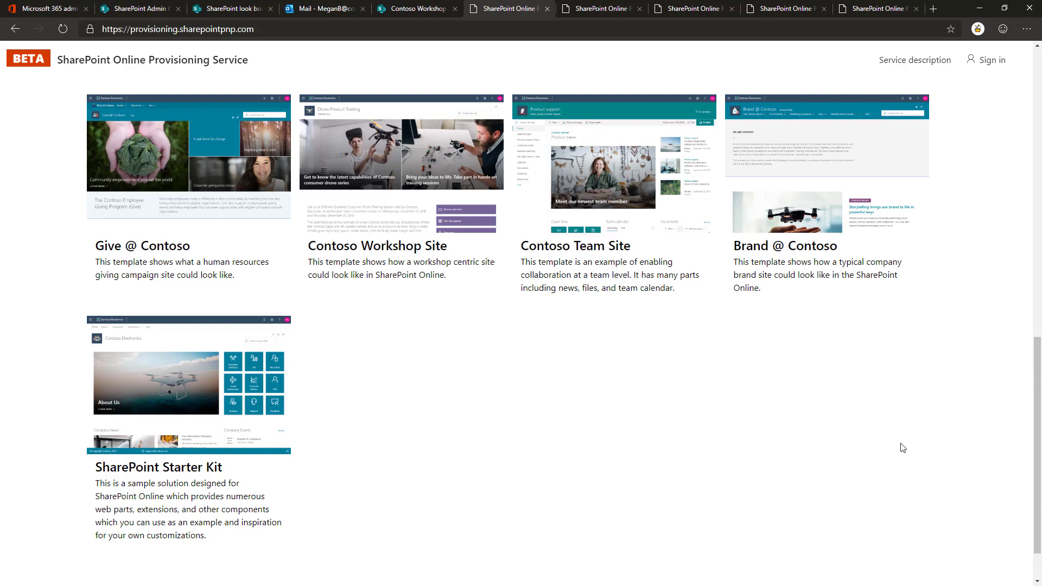
scroll(902, 447, up, 10)
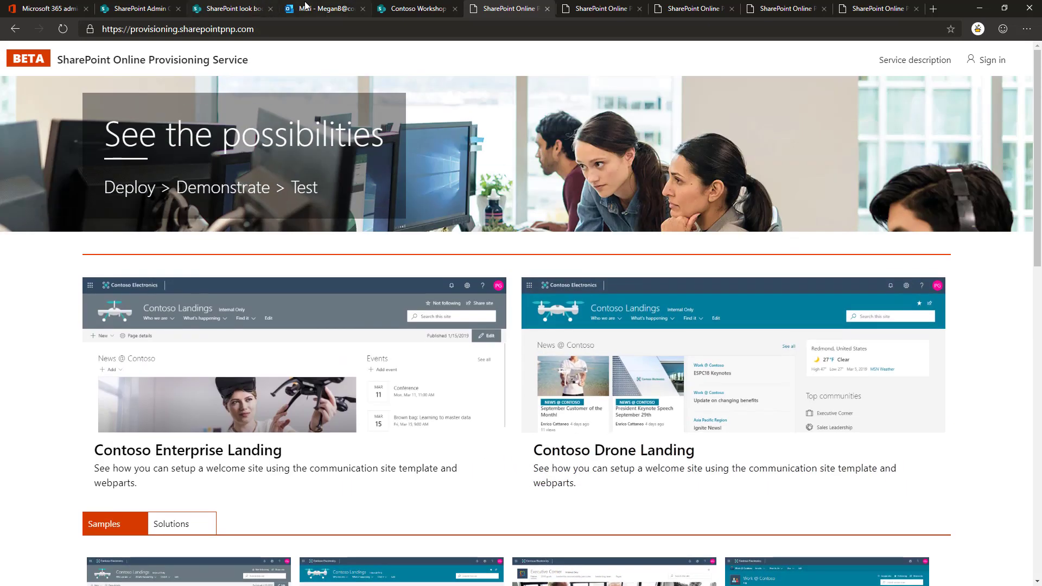
Open the Contoso Landings site from its provisioning-complete email
click(306, 6)
click(217, 196)
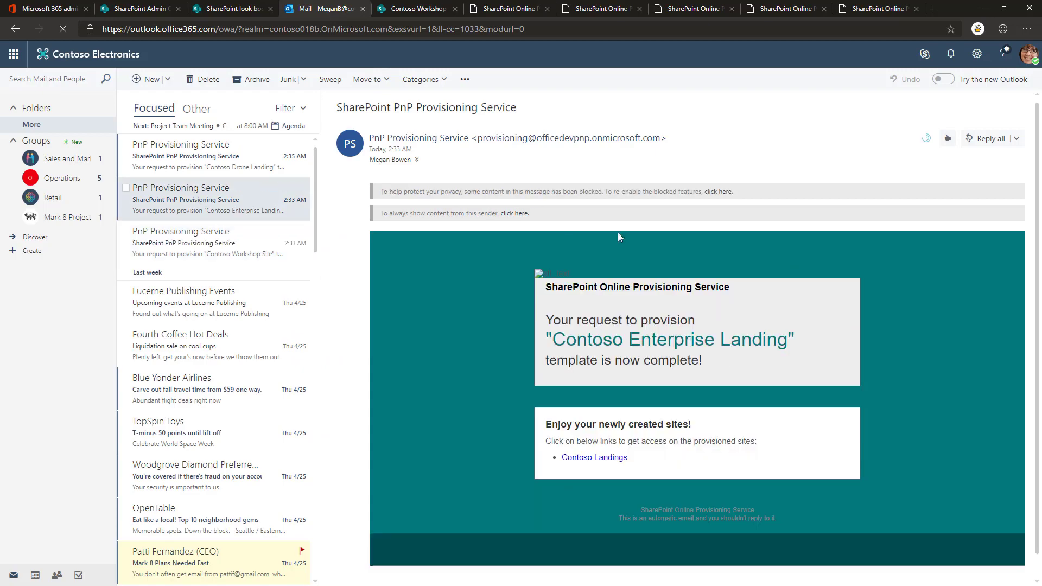
click(607, 452)
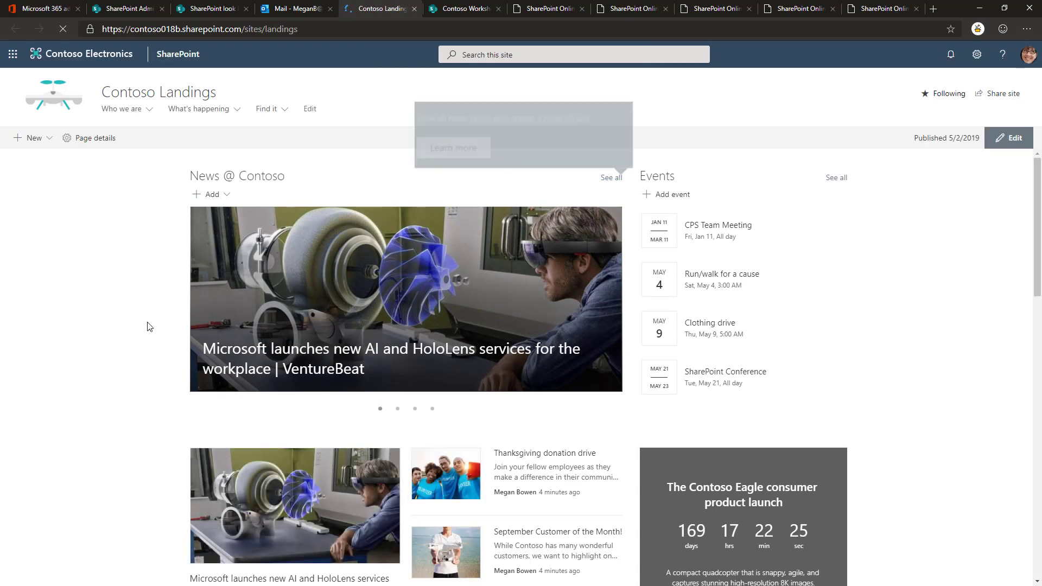
scroll(147, 325, down, 7)
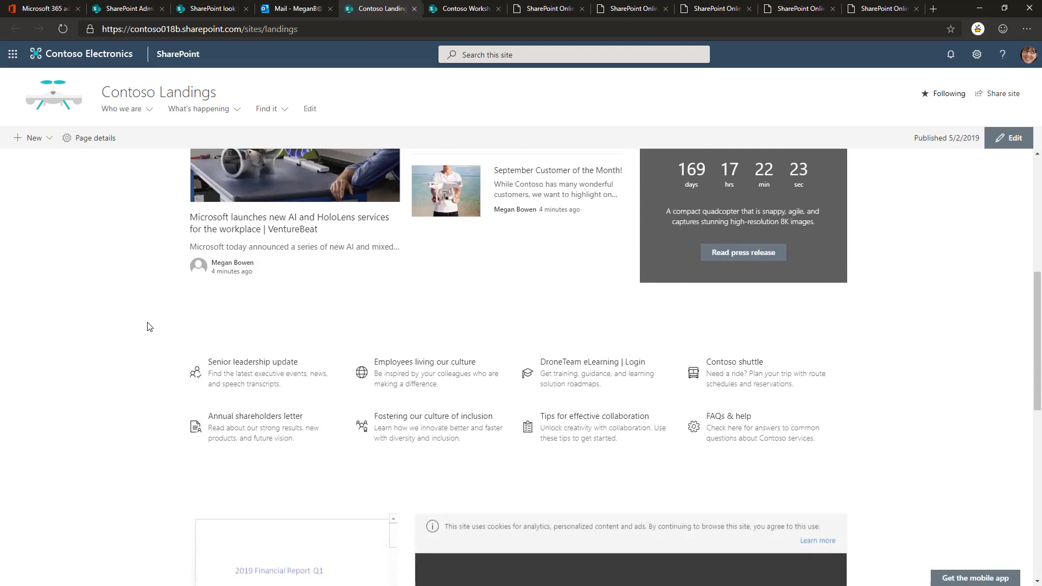
scroll(147, 326, down, 3)
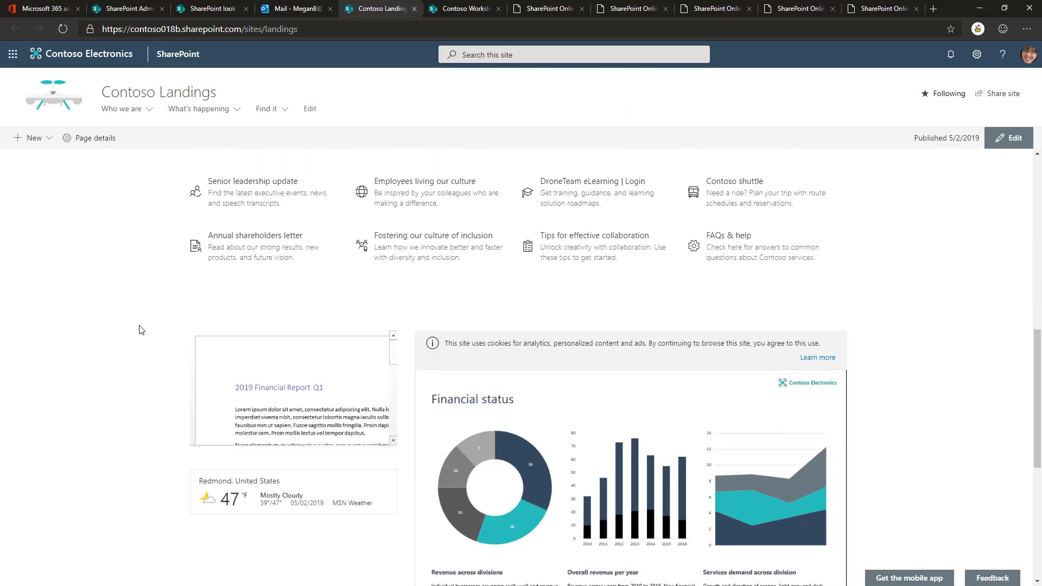
scroll(139, 331, down, 3)
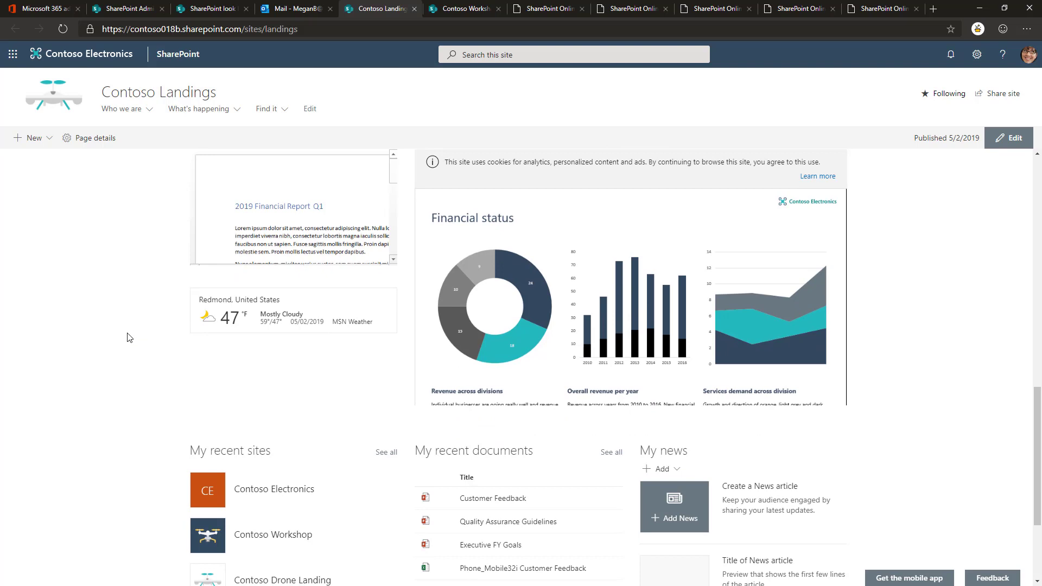
scroll(128, 339, down, 3)
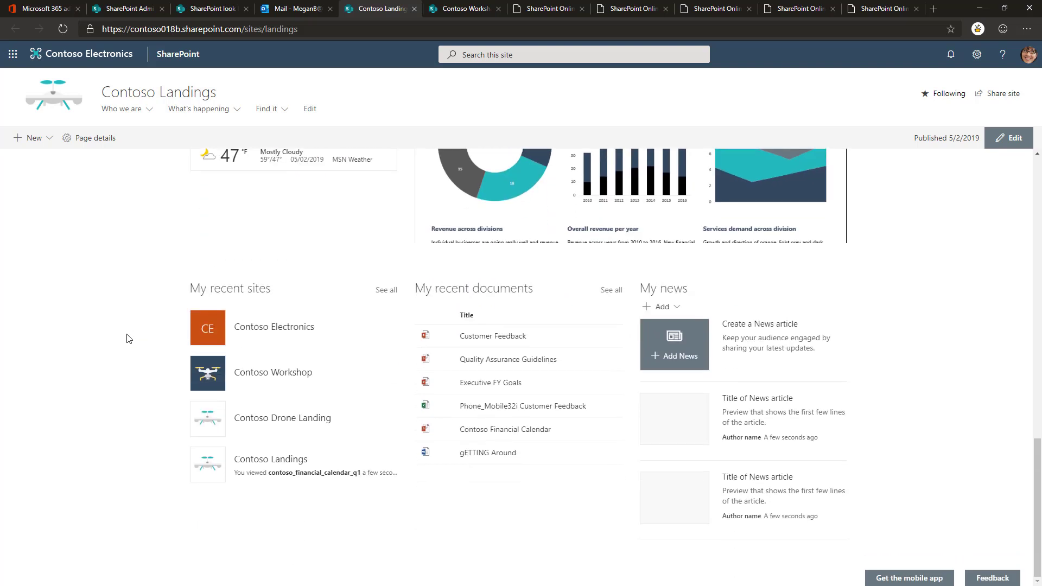
scroll(129, 340, up, 7)
scroll(128, 339, up, 8)
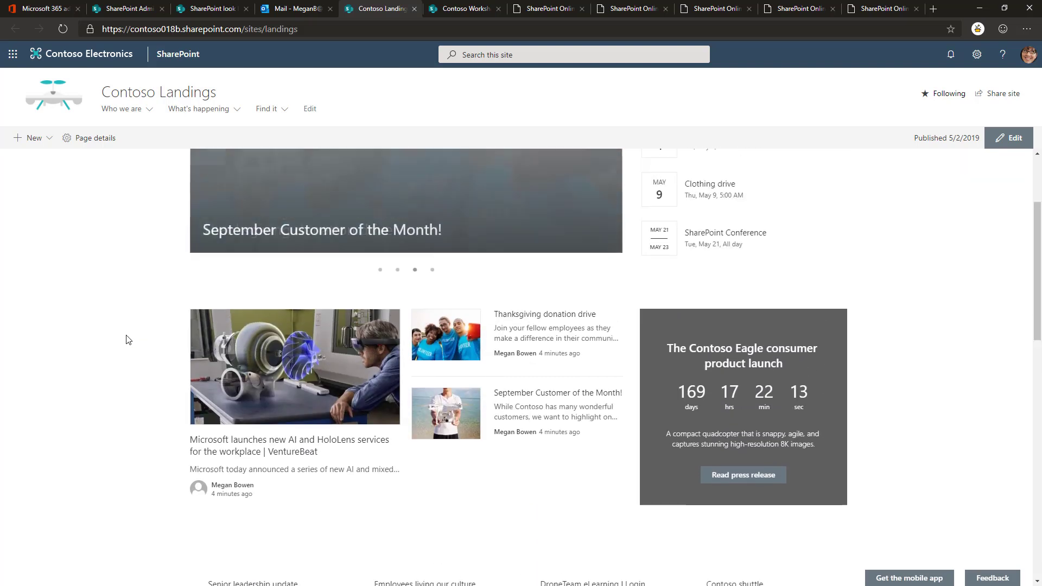